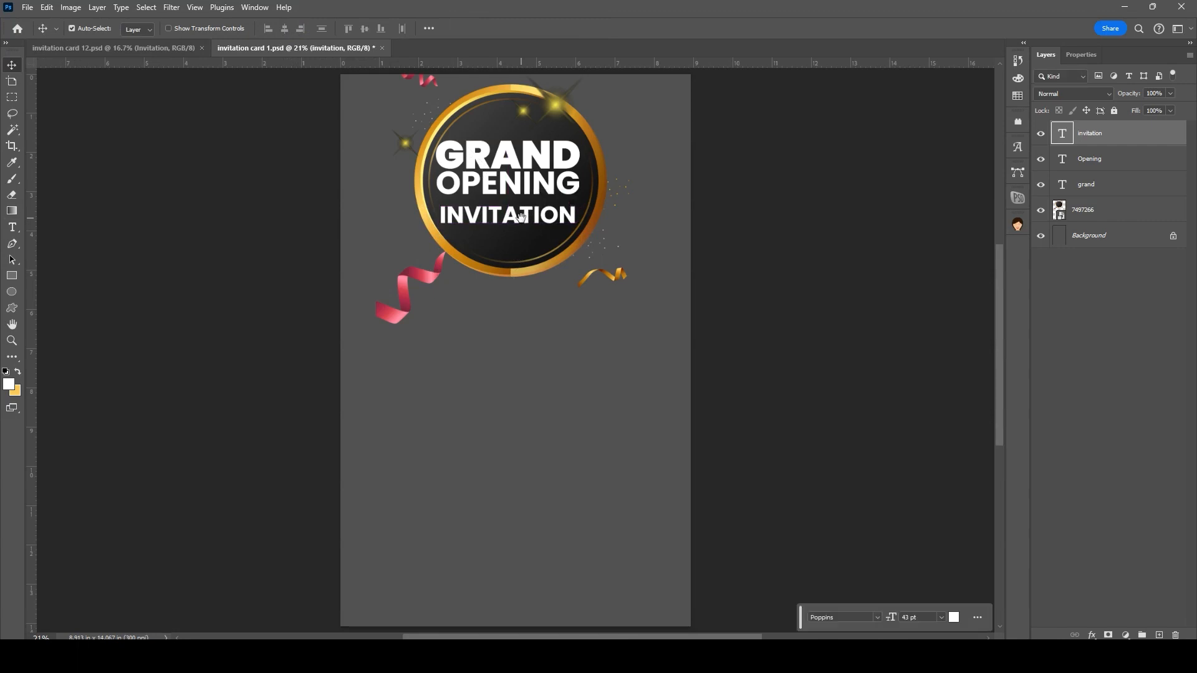
# Step: Nudge INVITATION right and OPENING up, then clip the gold foil texture to GRAND
pyautogui.moveTo(558, 405); pyautogui.dragTo(568, 406)
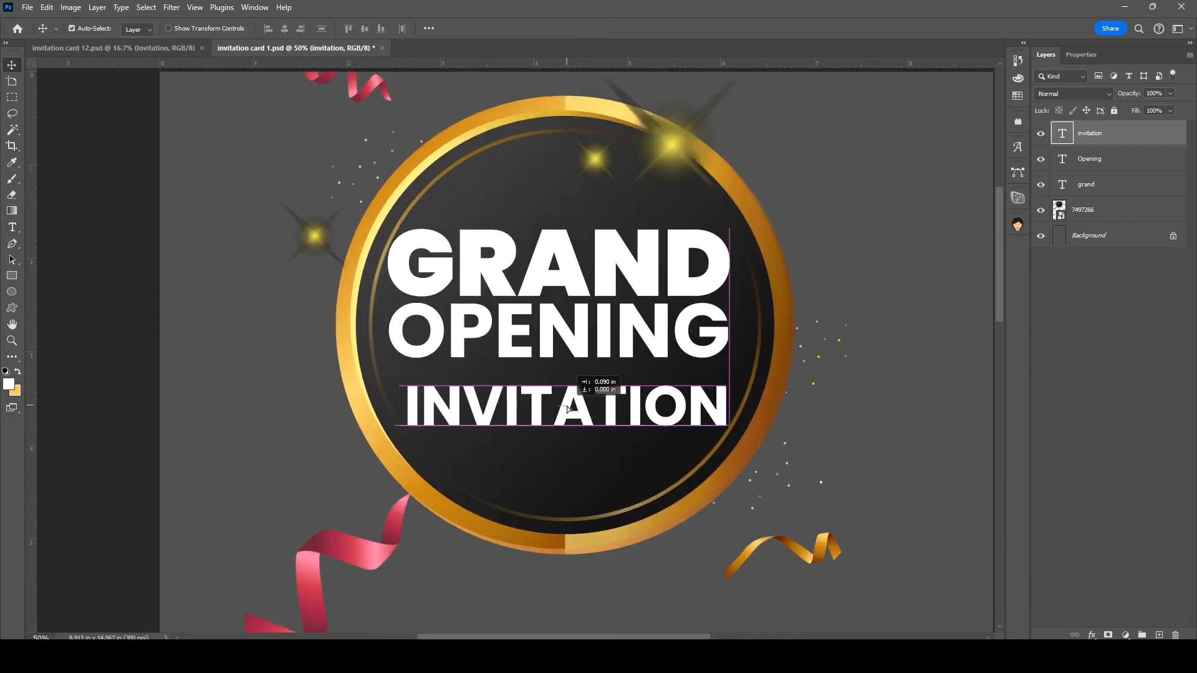
pyautogui.moveTo(556, 322); pyautogui.dragTo(556, 319)
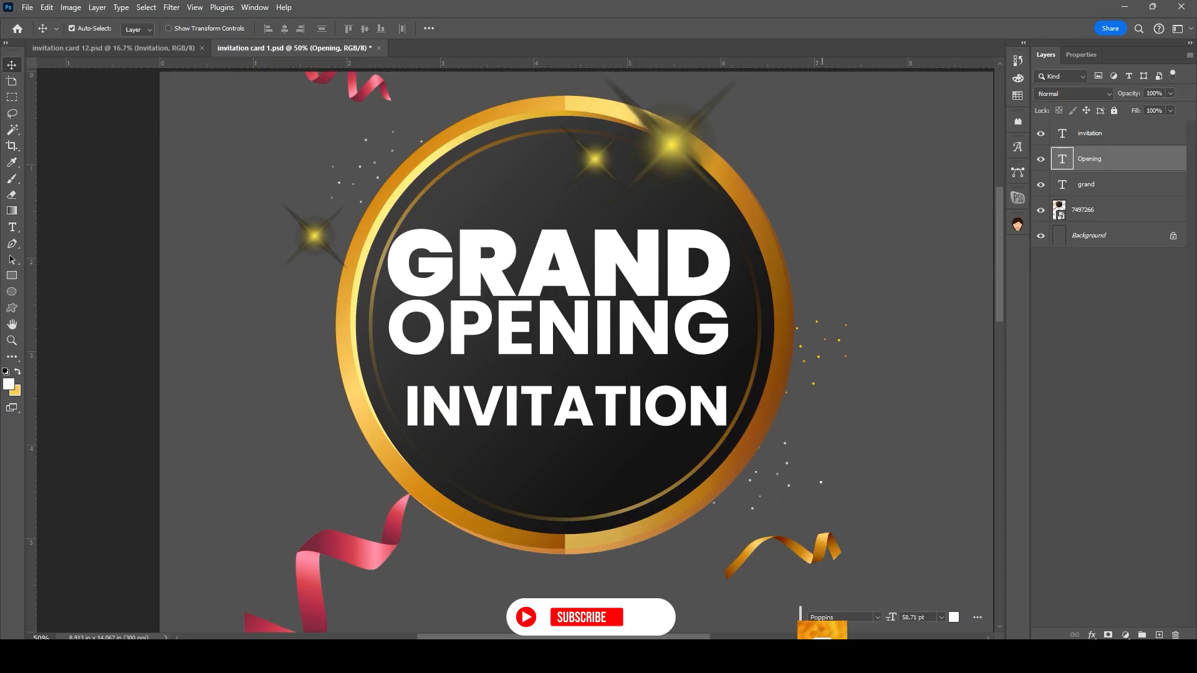
pyautogui.moveTo(822, 630); pyautogui.dragTo(678, 491)
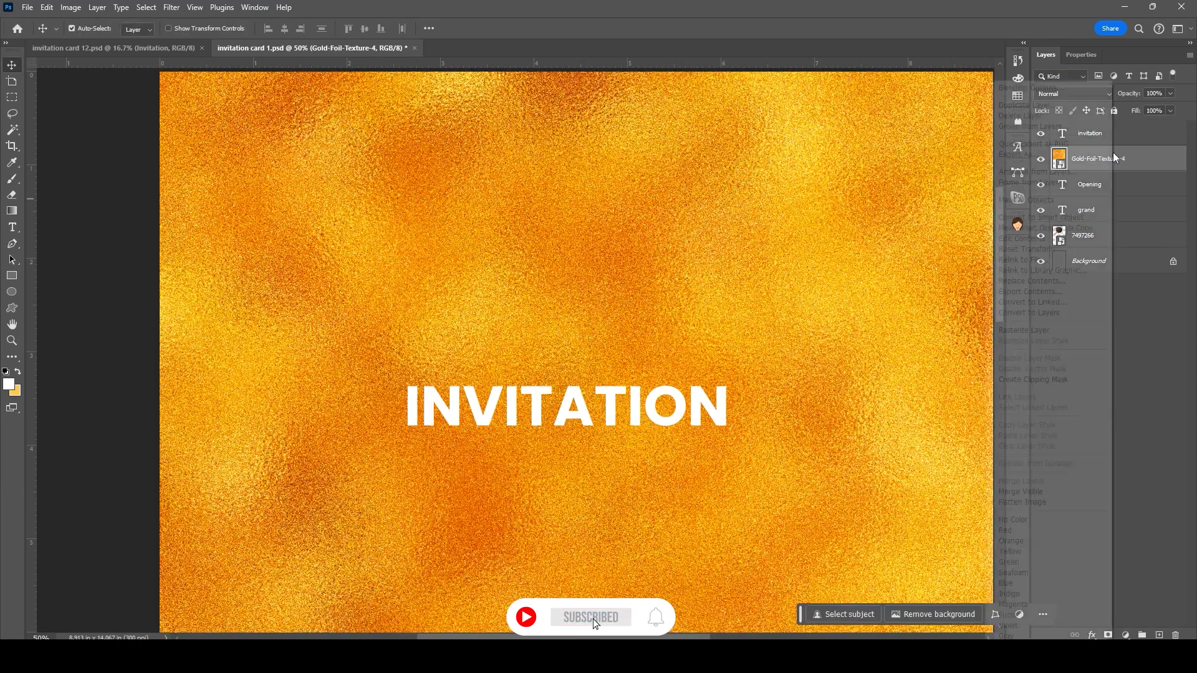
pyautogui.moveTo(1122, 163); pyautogui.dragTo(1120, 198)
pyautogui.rightClick(1135, 184)
pyautogui.click(1064, 382)
# Step: Resize the gold foil texture from all four edges so it fits over GRAND
pyautogui.keyDown('alt'); pyautogui.click(672, 343); pyautogui.keyUp('alt')
pyautogui.keyDown('alt'); pyautogui.click(672, 343); pyautogui.keyUp('alt')
pyautogui.hotkey('ctrl', 't')
pyautogui.moveTo(624, 140); pyautogui.dragTo(623, 270)
pyautogui.moveTo(621, 553); pyautogui.dragTo(624, 354)
pyautogui.moveTo(831, 312); pyautogui.dragTo(707, 312)
pyautogui.moveTo(416, 312); pyautogui.dragTo(522, 318)
pyautogui.press('Return')
# Step: Draw a rectangle around the word INVITATION
pyautogui.keyDown('ctrl'); pyautogui.click(661, 367); pyautogui.keyUp('ctrl')
pyautogui.keyDown('ctrl'); pyautogui.click(660, 367); pyautogui.keyUp('ctrl')
pyautogui.keyDown('ctrl'); pyautogui.click(660, 366); pyautogui.keyUp('ctrl')
pyautogui.press('u')
pyautogui.moveTo(316, 346); pyautogui.dragTo(768, 420)
# Step: Give the rectangle no fill and a brown 12 px stroke
pyautogui.click(1078, 186)
pyautogui.click(1030, 210)
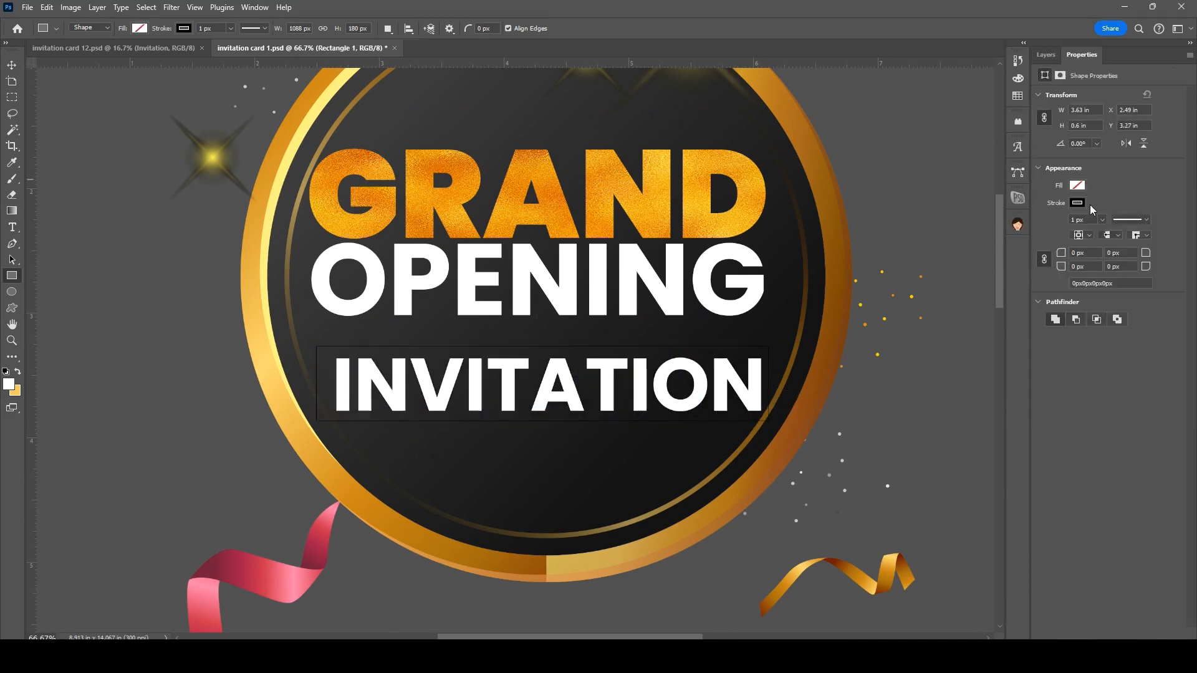
pyautogui.click(1078, 202)
pyautogui.click(1123, 191)
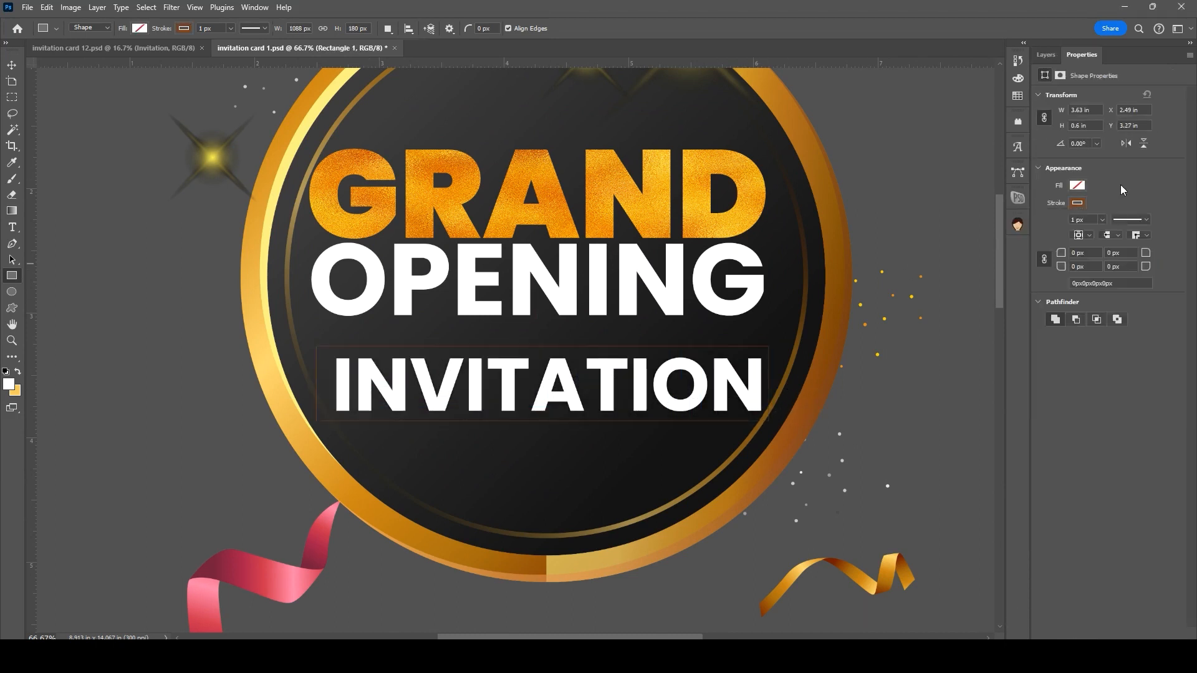
pyautogui.write('15')
pyautogui.press('Return')
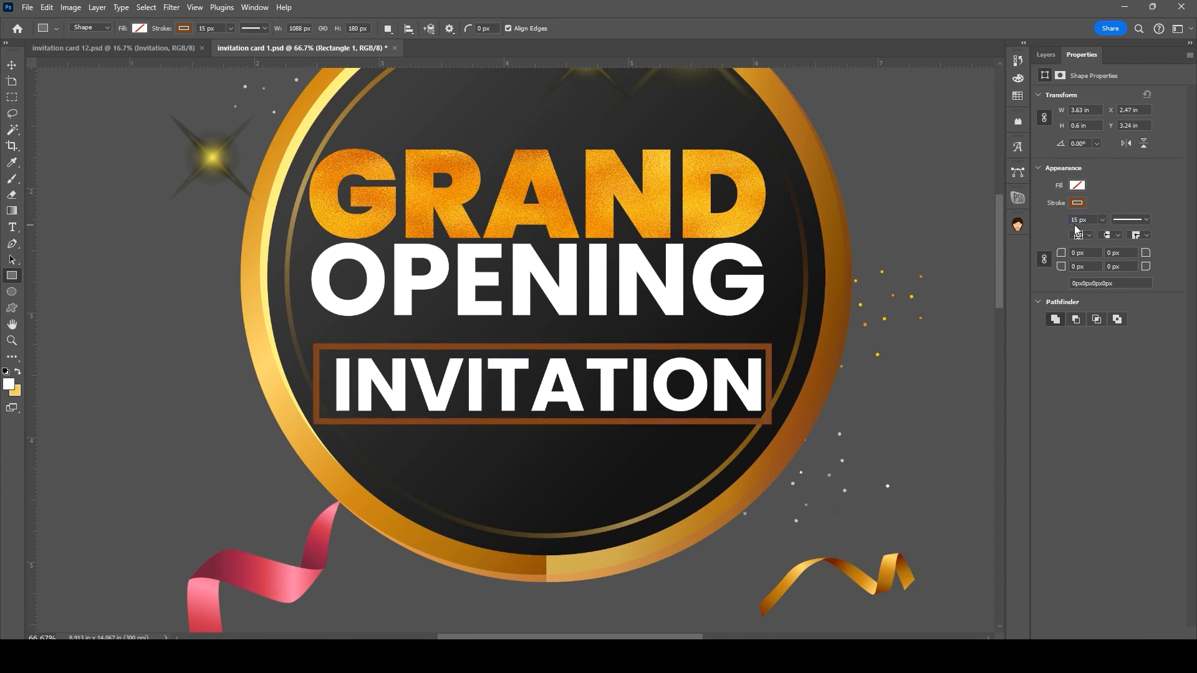
pyautogui.moveTo(1080, 220); pyautogui.dragTo(1059, 224)
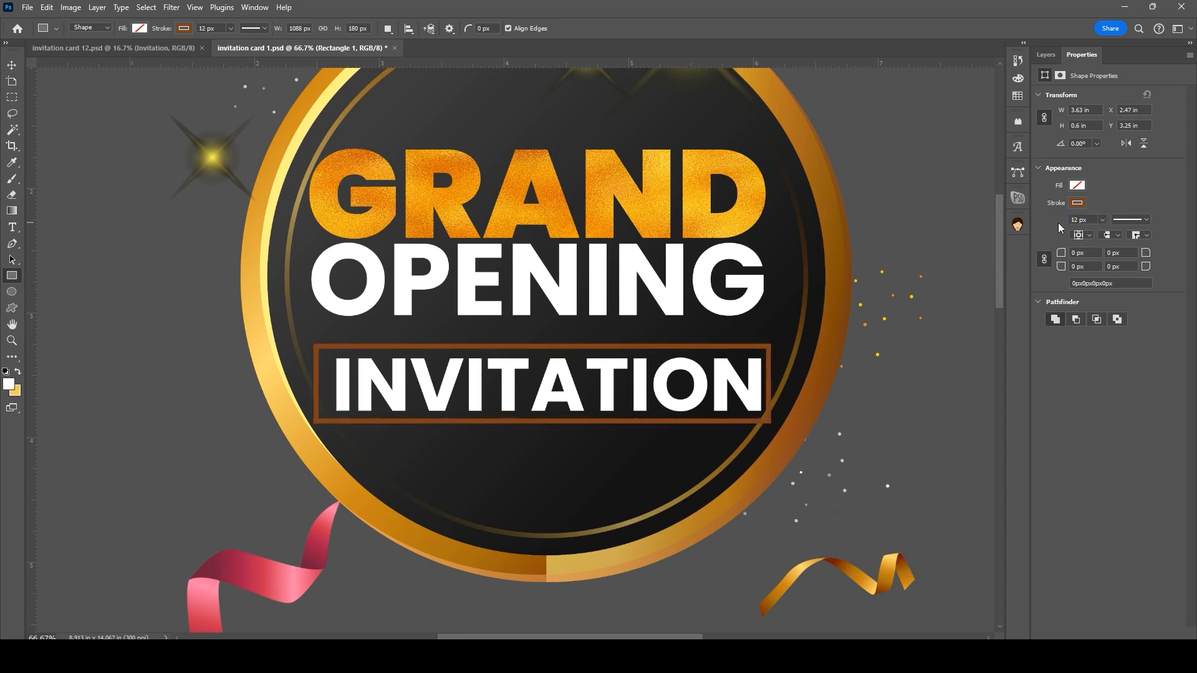
# Step: Round the frame corners to 90 px, widen it, square the top corners, and paste text below
pyautogui.click(1085, 252)
pyautogui.write('90')
pyautogui.press('Return')
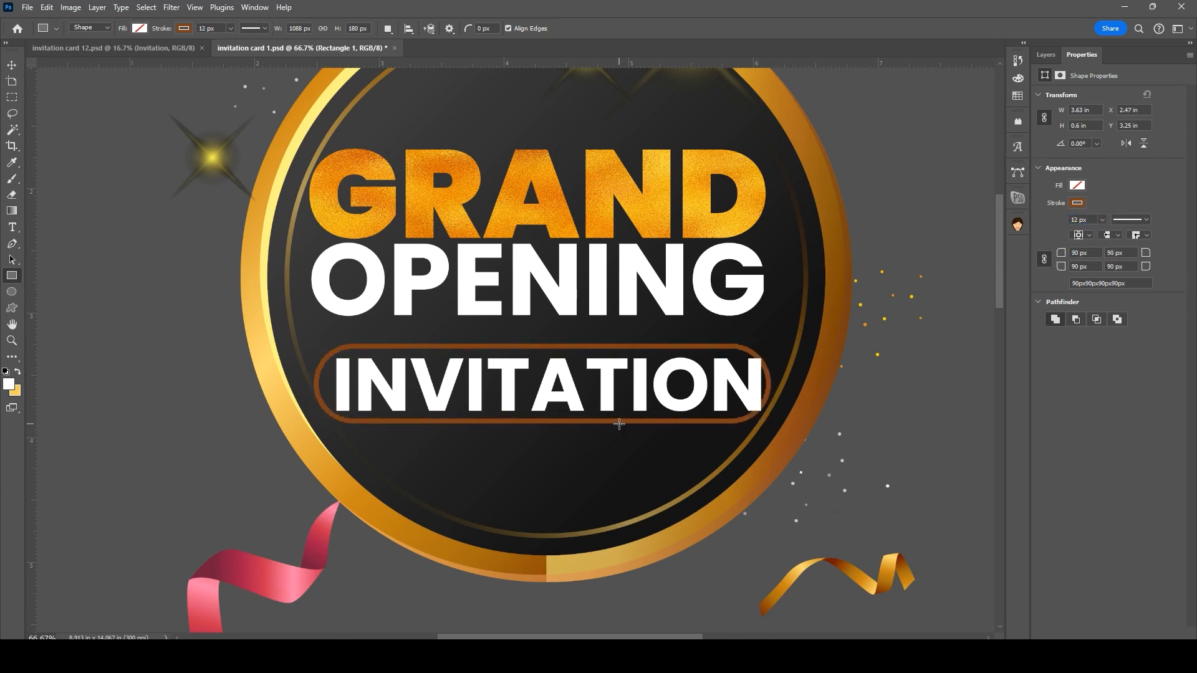
pyautogui.hotkey('ctrl', 't')
pyautogui.moveTo(771, 384)
pyautogui.mouseDown()
pyautogui.moveTo(781, 386)
pyautogui.moveTo(751, 379)
pyautogui.mouseUp()
pyautogui.press('Return')
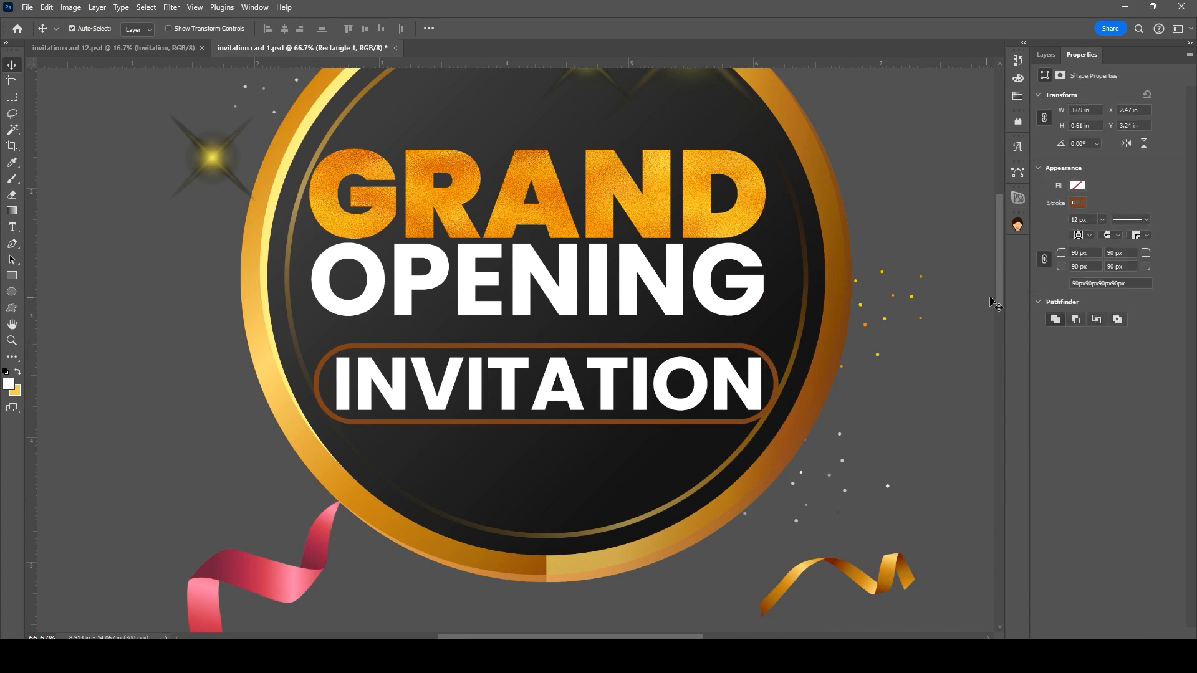
pyautogui.moveTo(1178, 254); pyautogui.dragTo(656, 411)
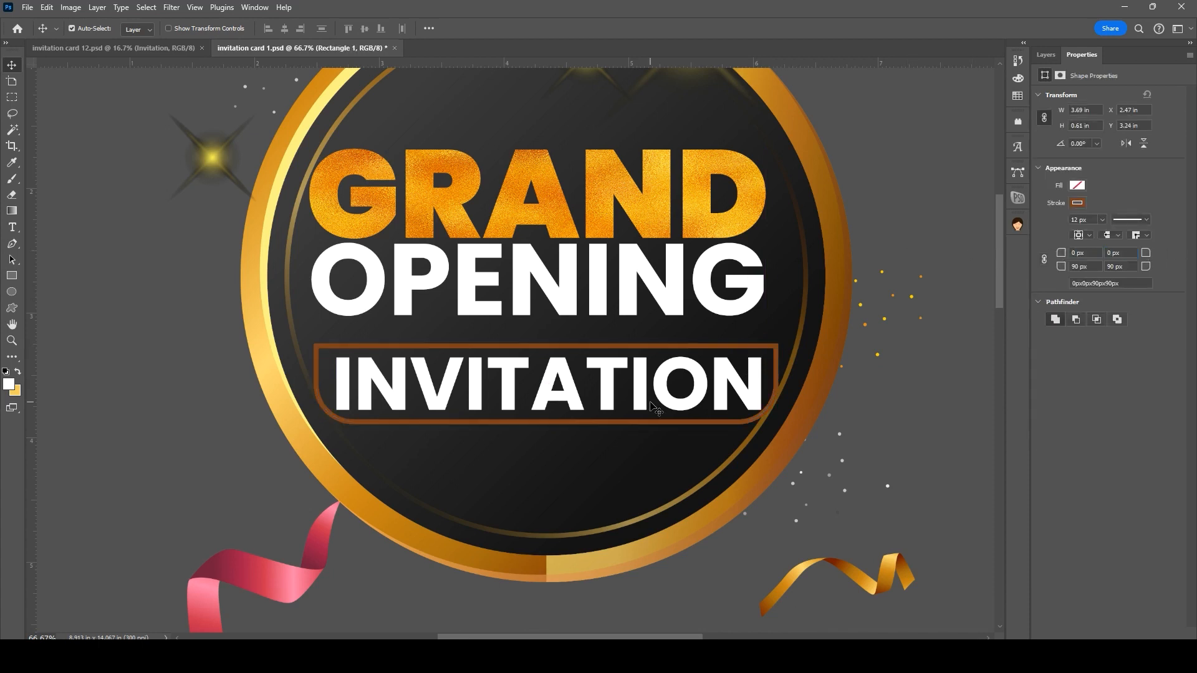
pyautogui.click(510, 388)
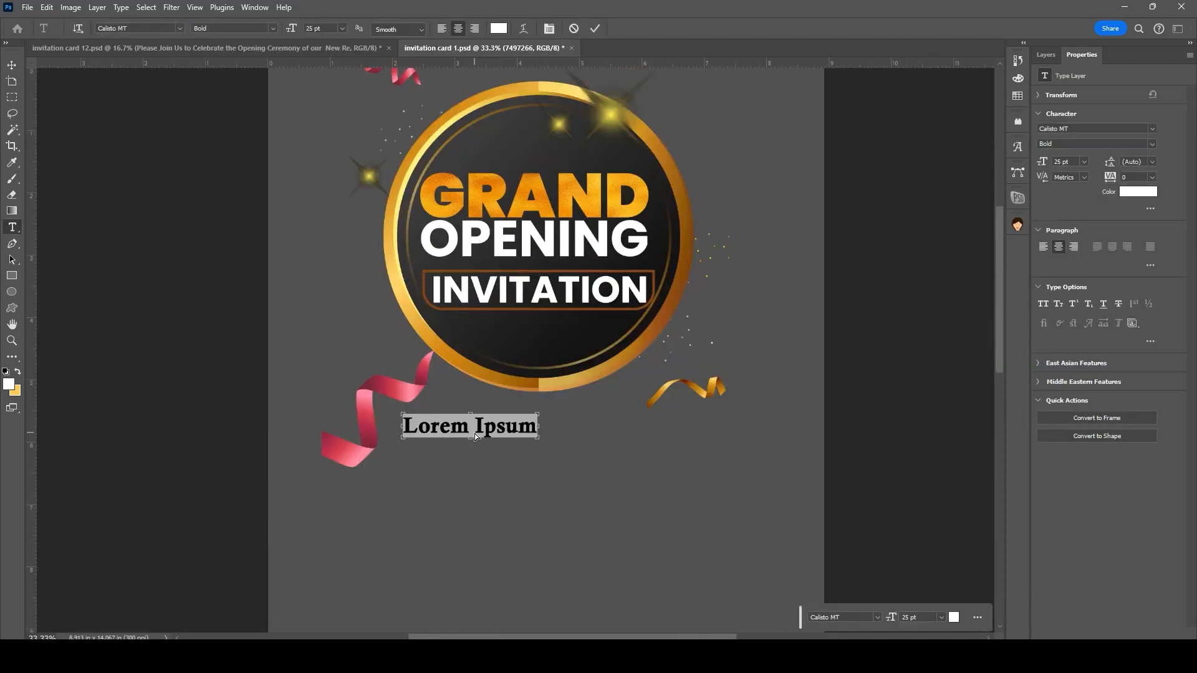
pyautogui.write('Please Join Us to Celebrate the Opening Ceremony of our  New Restaurant')
# Step: Place the message text below the badge and centre it horizontally on the canvas
pyautogui.press('v')
pyautogui.moveTo(474, 431); pyautogui.dragTo(541, 413)
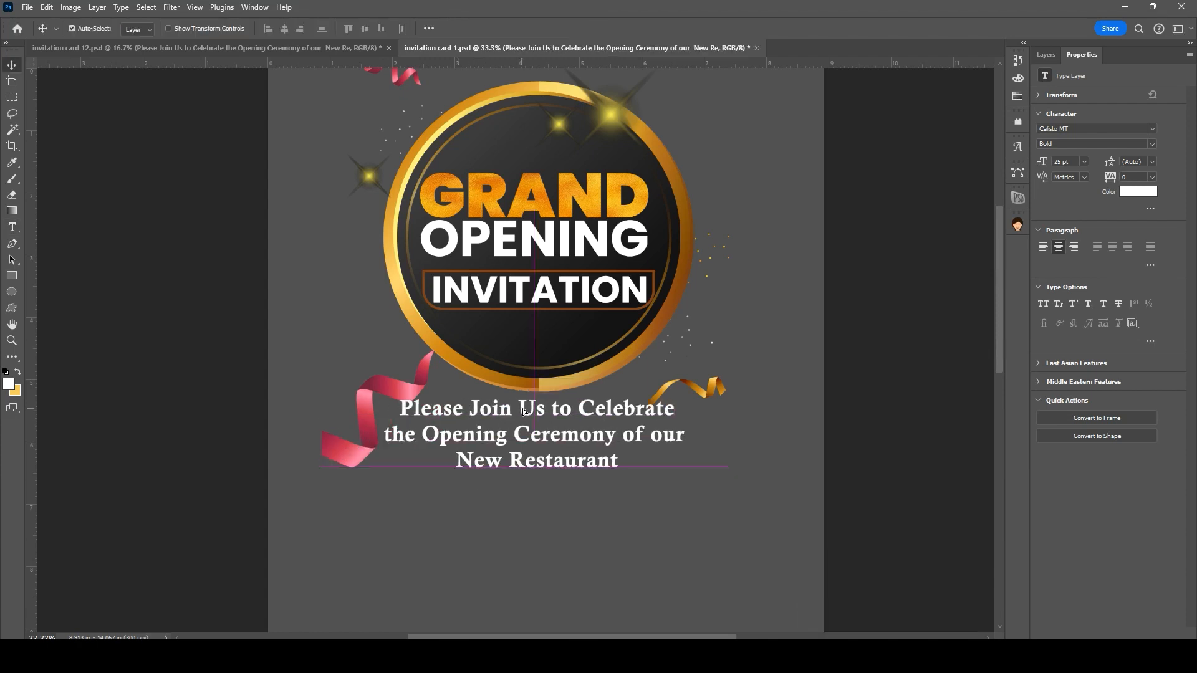
pyautogui.click(430, 29)
pyautogui.click(474, 166)
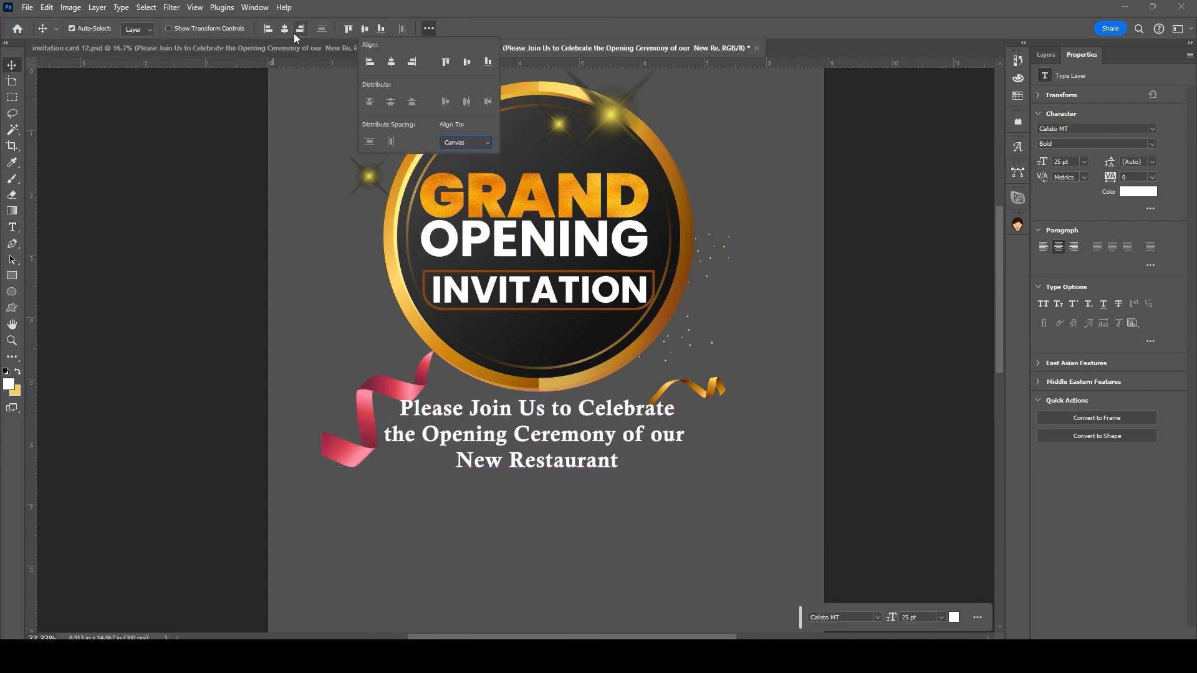
pyautogui.click(285, 28)
pyautogui.moveTo(495, 418); pyautogui.dragTo(494, 427)
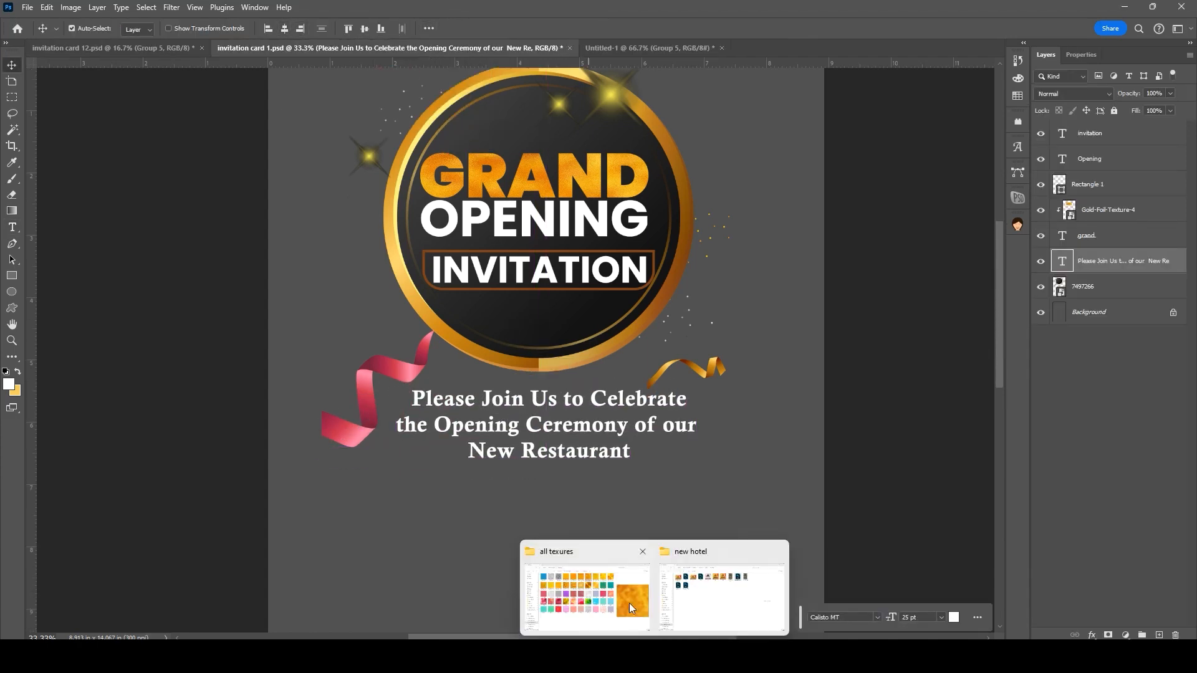
# Step: Drag the logo file from the Downloads shiv folder onto the card
pyautogui.click(633, 617)
pyautogui.click(44, 201)
pyautogui.doubleClick(753, 142)
pyautogui.moveTo(187, 134); pyautogui.dragTo(553, 508)
pyautogui.moveTo(819, 658); pyautogui.dragTo(684, 567)
# Step: Scale the logo to about 86% and position it beneath the message
pyautogui.moveTo(590, 342); pyautogui.dragTo(590, 535)
pyautogui.moveTo(751, 556); pyautogui.dragTo(686, 362)
pyautogui.moveTo(770, 376); pyautogui.dragTo(737, 377)
pyautogui.moveTo(622, 386); pyautogui.dragTo(616, 373)
pyautogui.press('Return')
pyautogui.moveTo(527, 354); pyautogui.dragTo(526, 349)
# Step: Duplicate the message text below the logo and retype it as ON
pyautogui.keyDown('alt'); pyautogui.moveTo(517, 232); pyautogui.dragTo(522, 476); pyautogui.keyUp('alt')
pyautogui.doubleClick(523, 477)
pyautogui.write('ON')
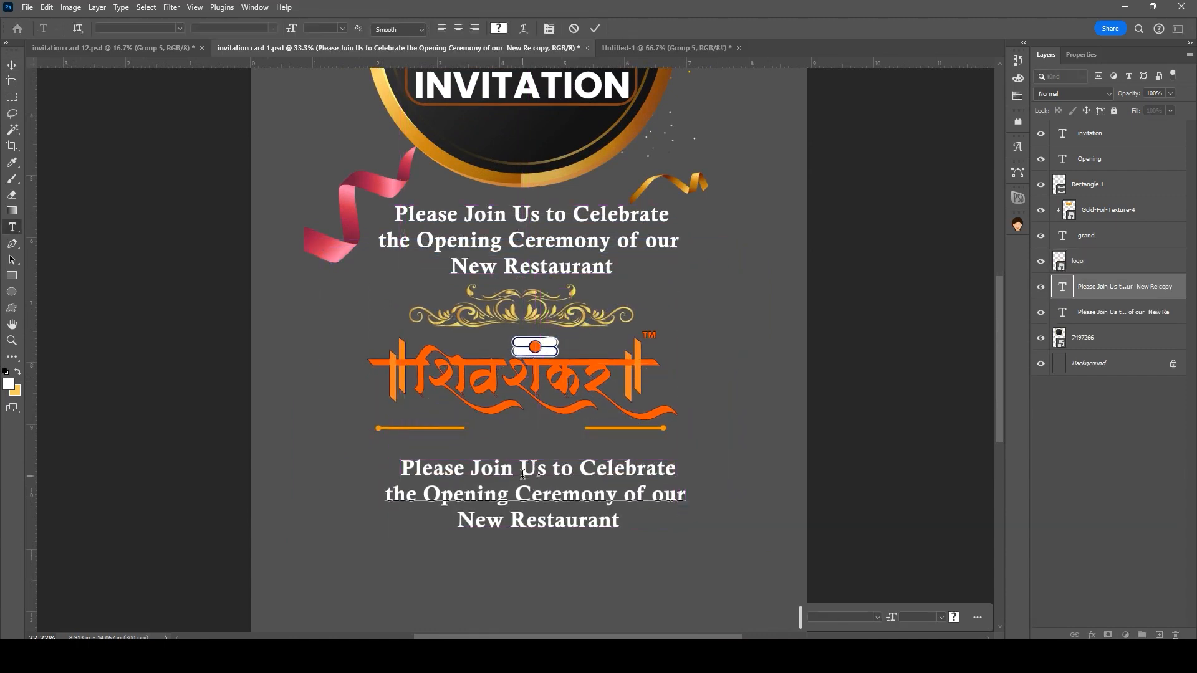
pyautogui.hotkey('ctrl', 'a')
pyautogui.write('ON')
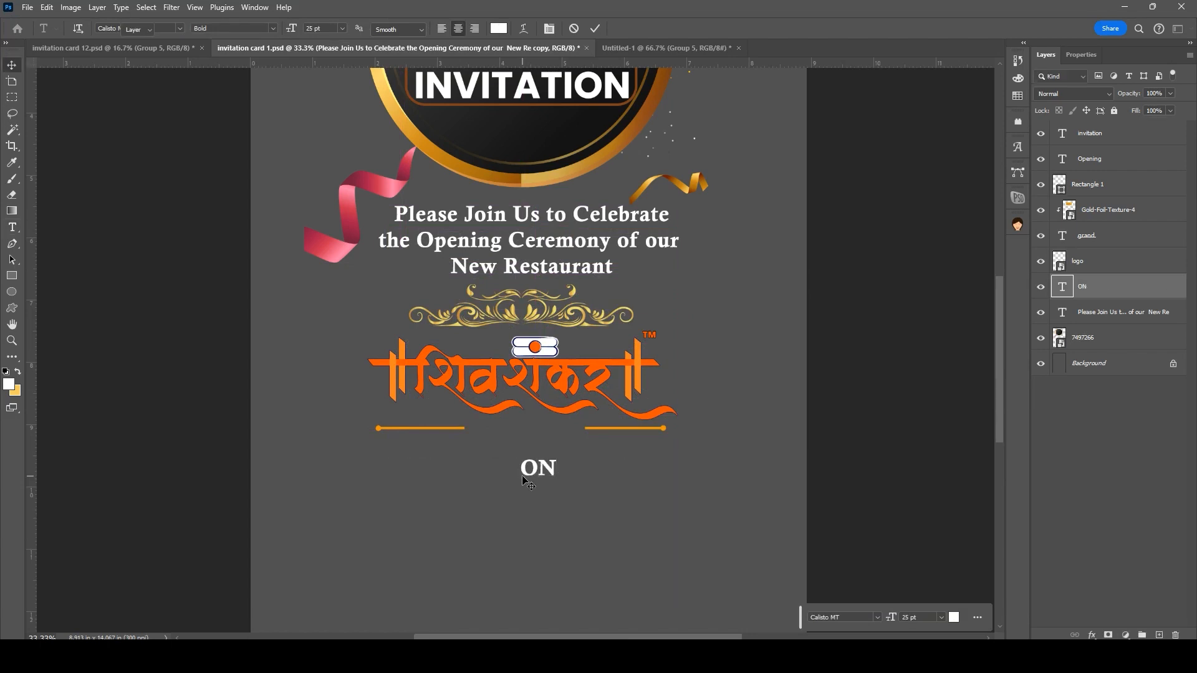
pyautogui.hotkey('ctrl', 'Return')
pyautogui.press('v')
pyautogui.moveTo(540, 473); pyautogui.dragTo(530, 465)
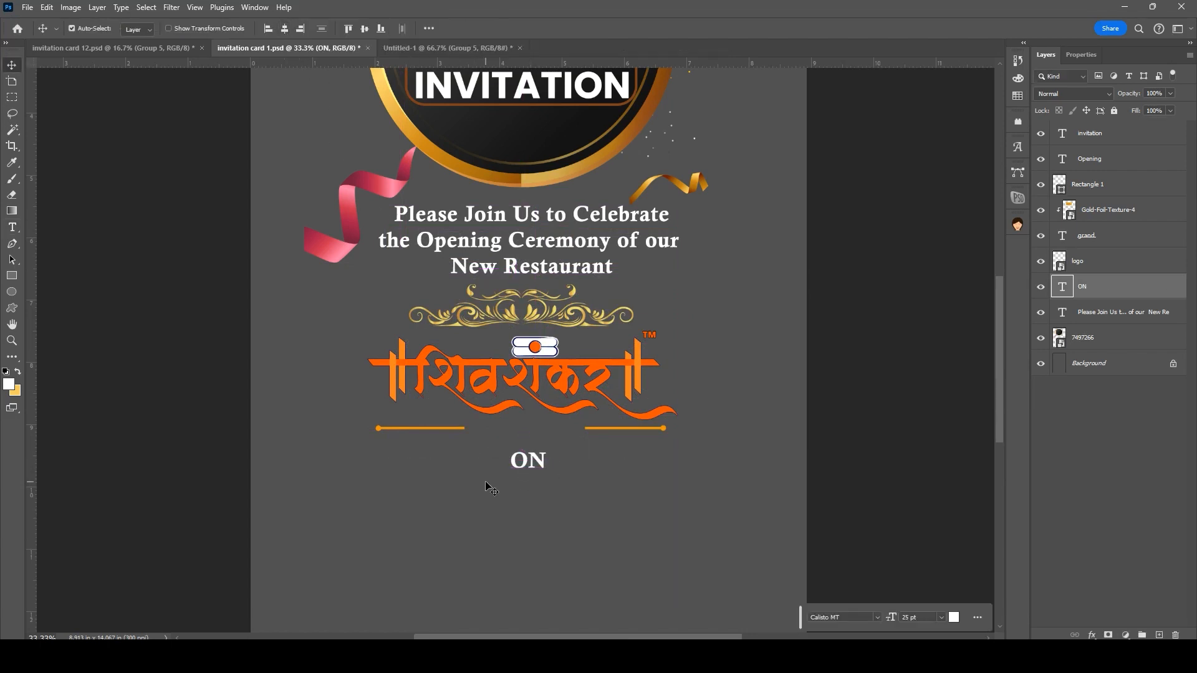
# Step: Duplicate the text again below ON, paste in the date, and centre it on the card
pyautogui.keyDown('alt'); pyautogui.moveTo(524, 249); pyautogui.dragTo(527, 514); pyautogui.keyUp('alt')
pyautogui.doubleClick(527, 513)
pyautogui.hotkey('ctrl', 'a')
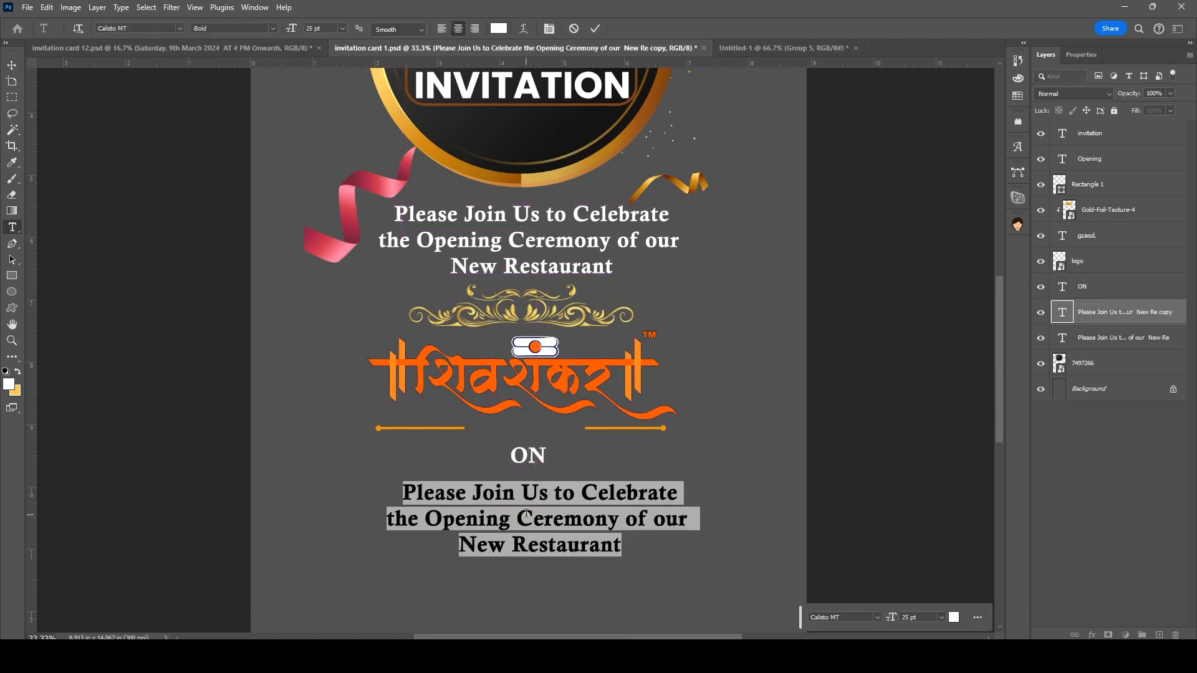
pyautogui.write('Saturday. 9th March 2024 AT 4 PM Onwards')
pyautogui.hotkey('ctrl', 'a')
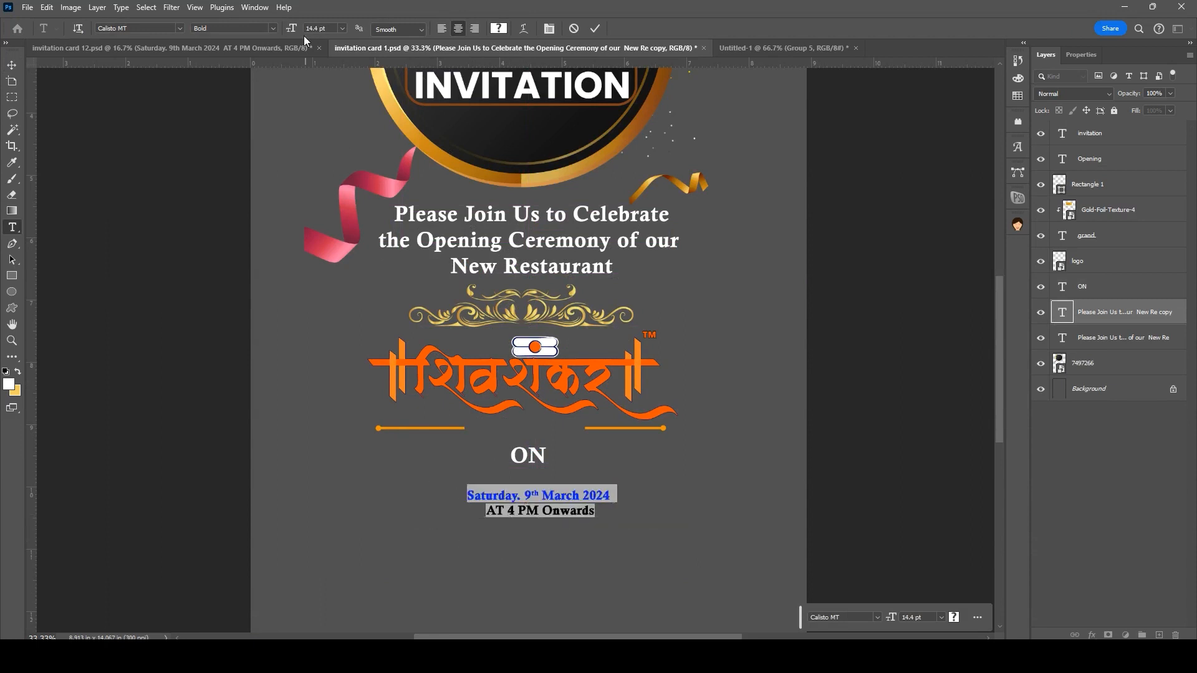
pyautogui.click(312, 29)
pyautogui.press('Return')
pyautogui.hotkey('ctrl', 'z')
pyautogui.hotkey('ctrl', 'Return')
pyautogui.press('v')
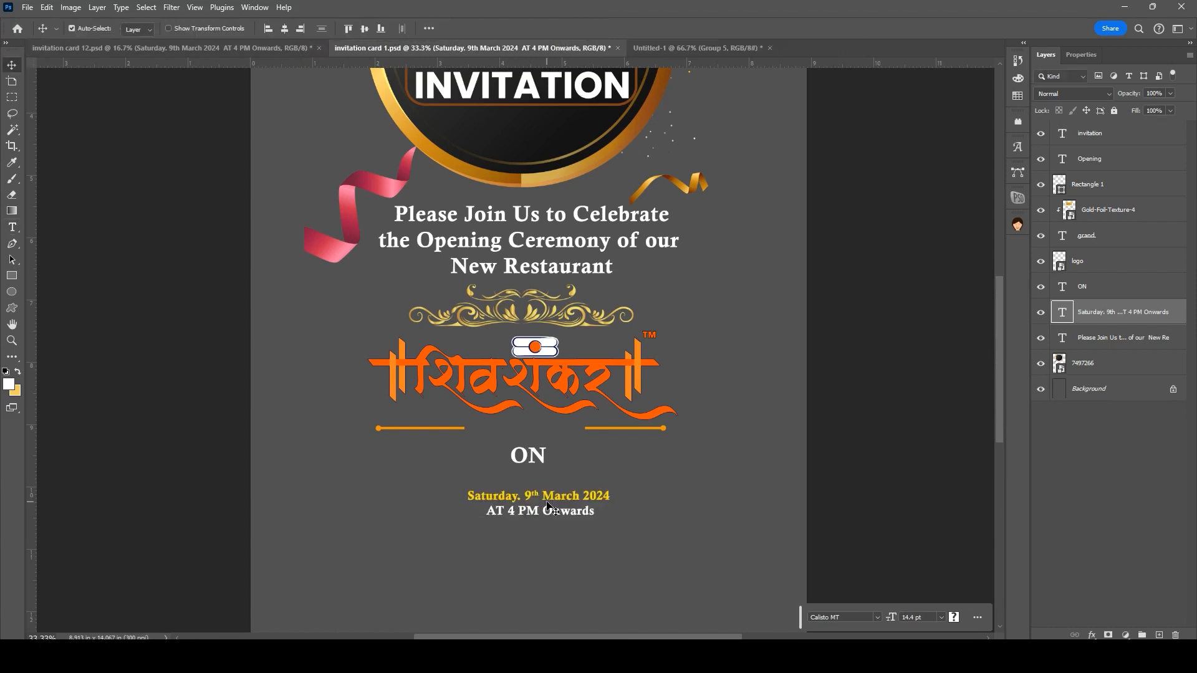
pyautogui.click(287, 29)
# Step: Fit the card on screen and enlarge the date text to 27 pt
pyautogui.rightClick(486, 502)
pyautogui.click(500, 509)
pyautogui.doubleClick(512, 474)
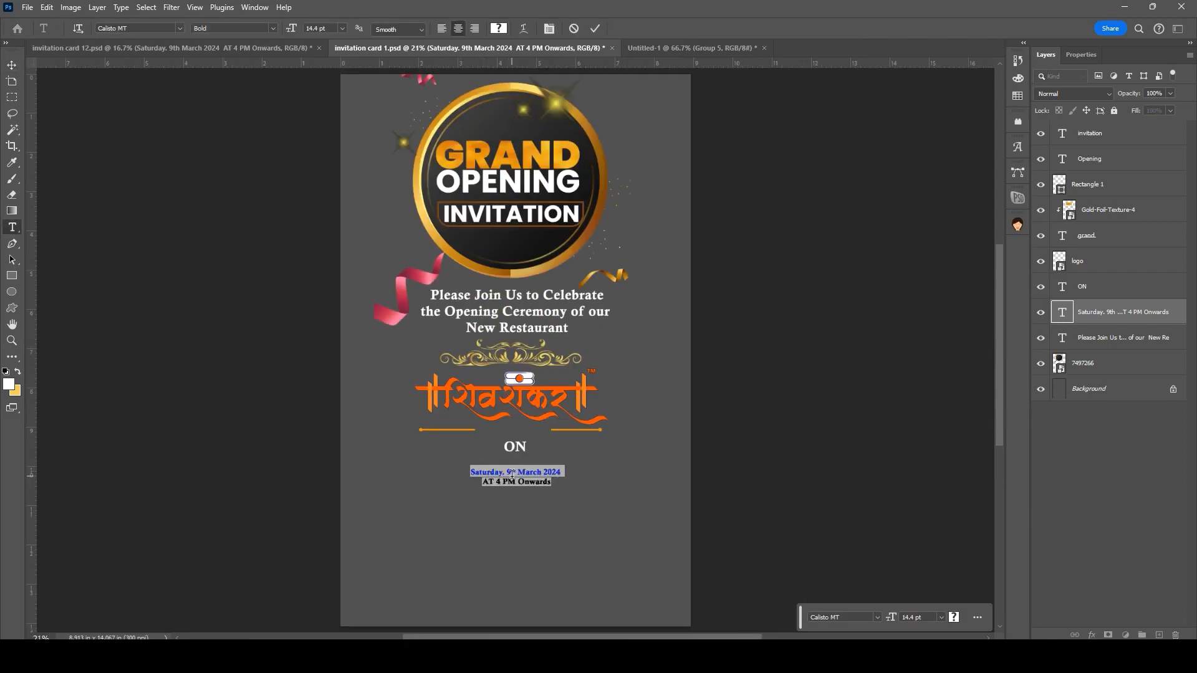
pyautogui.moveTo(292, 31); pyautogui.dragTo(300, 29)
pyautogui.hotkey('ctrl', 'Return')
pyautogui.press('v')
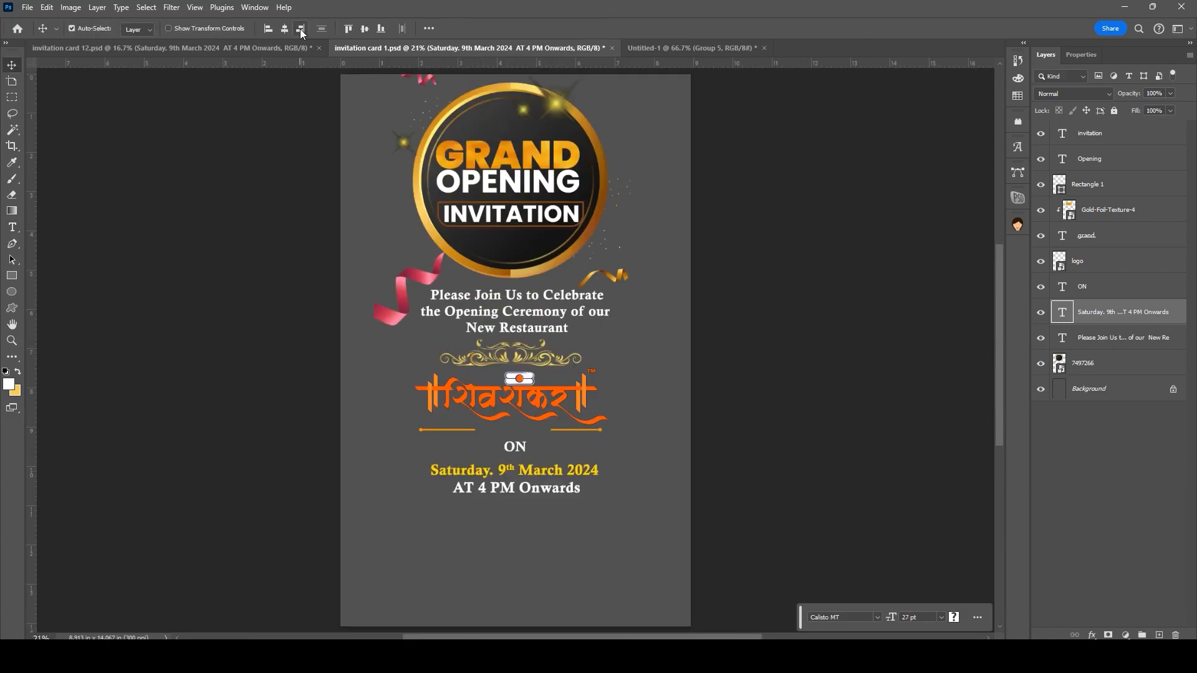
pyautogui.moveTo(526, 490); pyautogui.dragTo(526, 488)
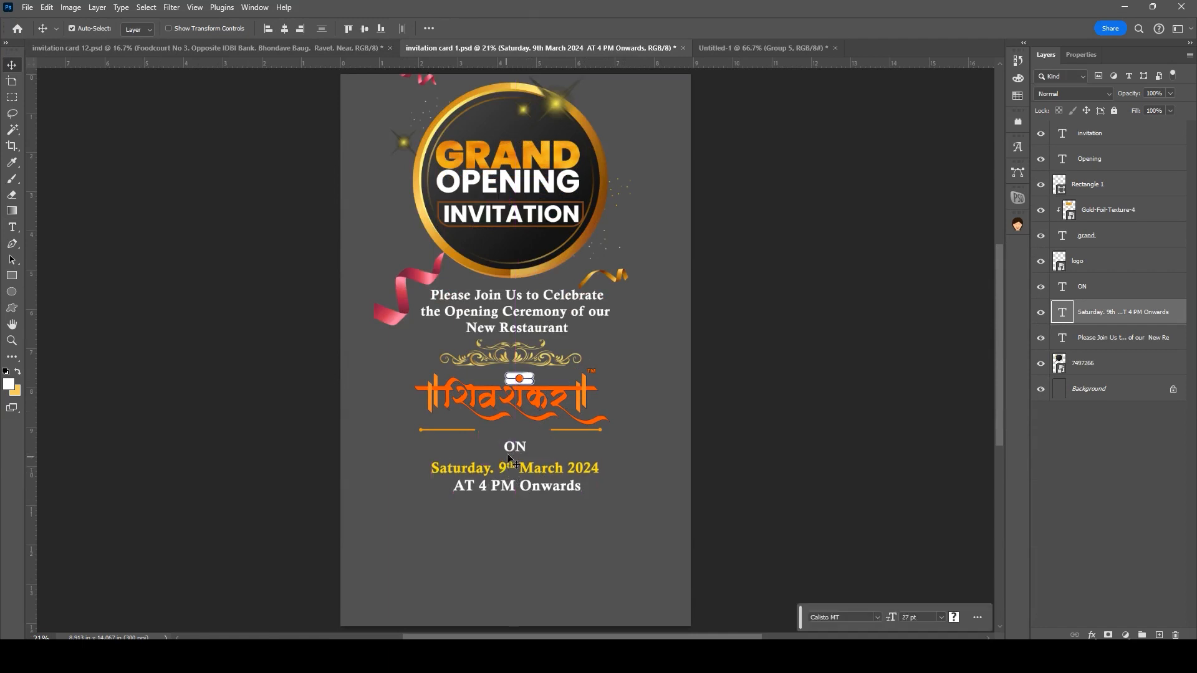
# Step: Drag the PngItem_453216 location pin from Downloads onto the card below the date
pyautogui.click(593, 589)
pyautogui.click(88, 208)
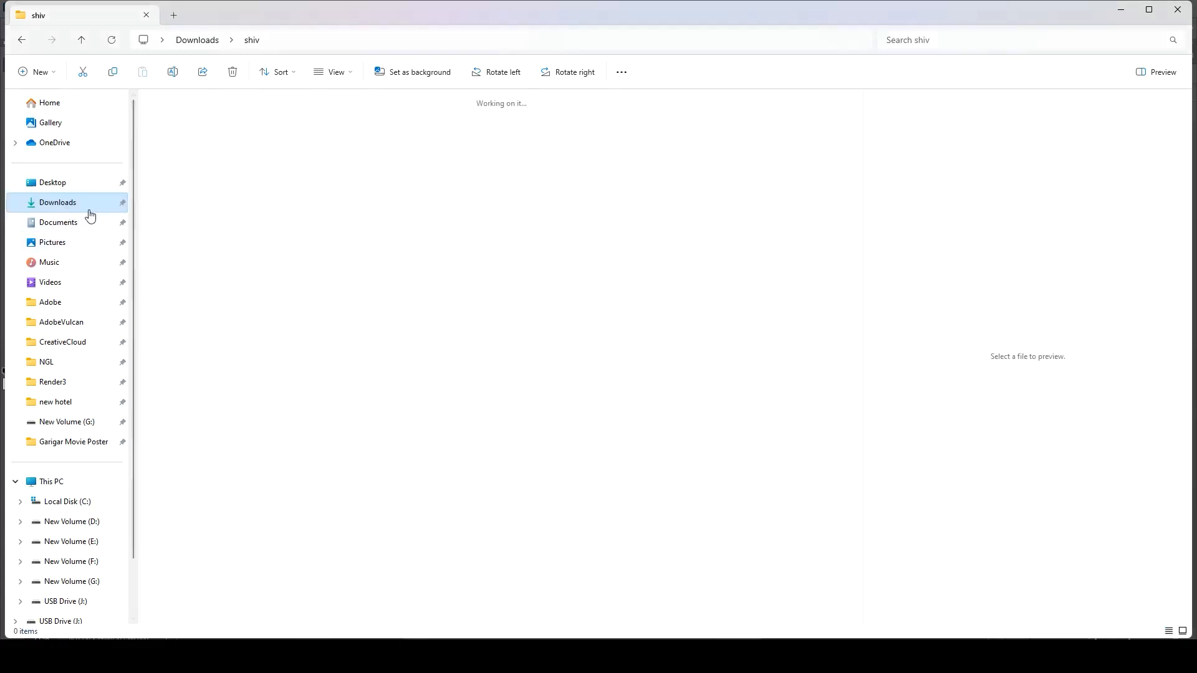
pyautogui.moveTo(499, 147); pyautogui.dragTo(525, 526)
pyautogui.press('Return')
# Step: Tint the pin with an orange Gradient Overlay
pyautogui.click(1092, 635)
pyautogui.click(1122, 596)
pyautogui.click(1093, 216)
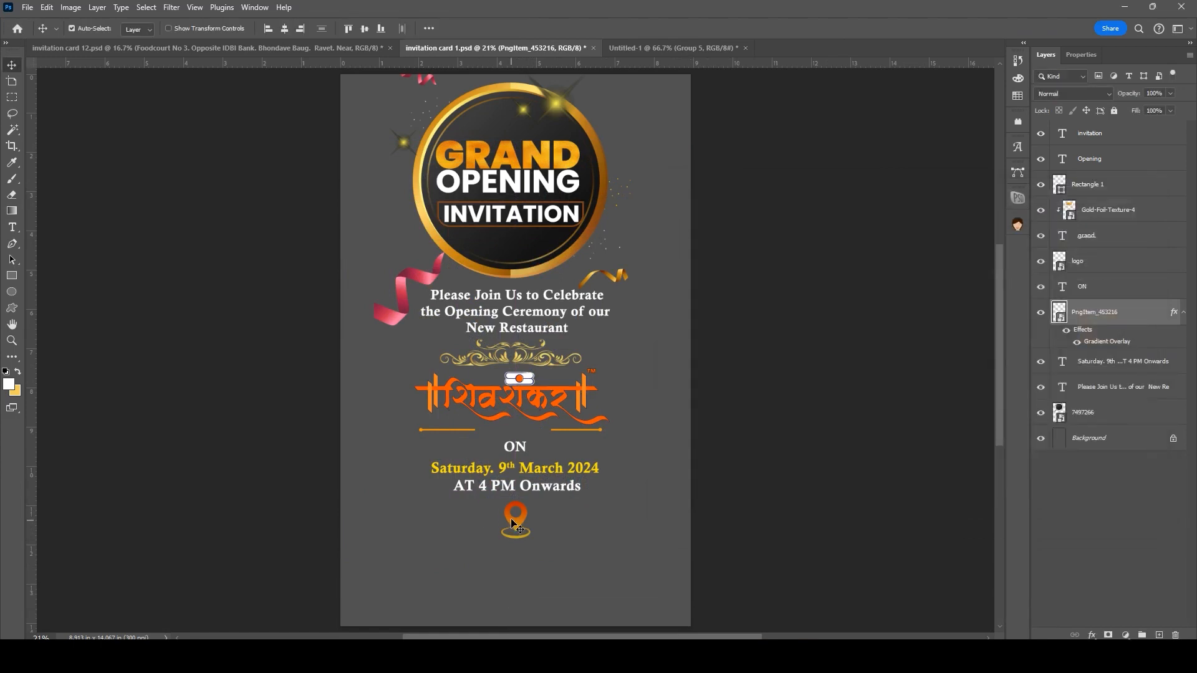
pyautogui.hotkey('ctrl', 't')
# Step: Shrink the pin slightly and paste the venue address into a duplicated text line below it
pyautogui.moveTo(516, 535); pyautogui.dragTo(516, 529)
pyautogui.press('Return')
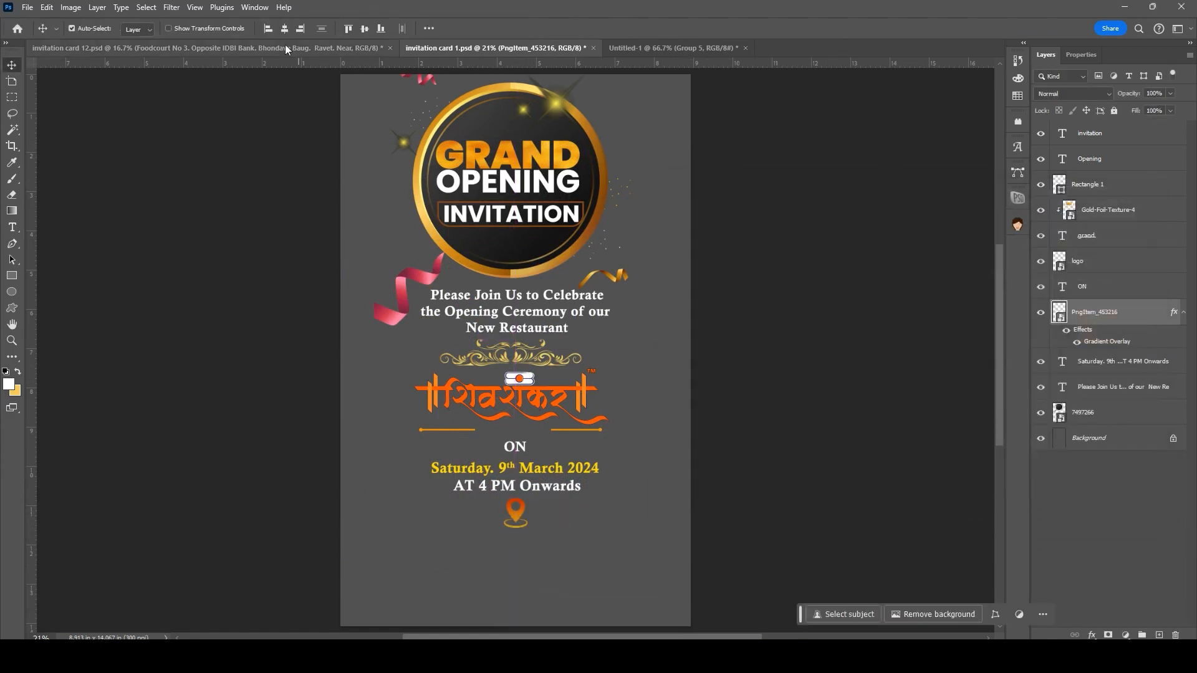
pyautogui.moveTo(525, 298); pyautogui.dragTo(524, 550)
pyautogui.doubleClick(523, 558)
pyautogui.click(508, 484)
# Step: Set the date text size to 25 pt
pyautogui.doubleClick(509, 485)
pyautogui.press('Escape')
pyautogui.doubleClick(508, 485)
pyautogui.write('25')
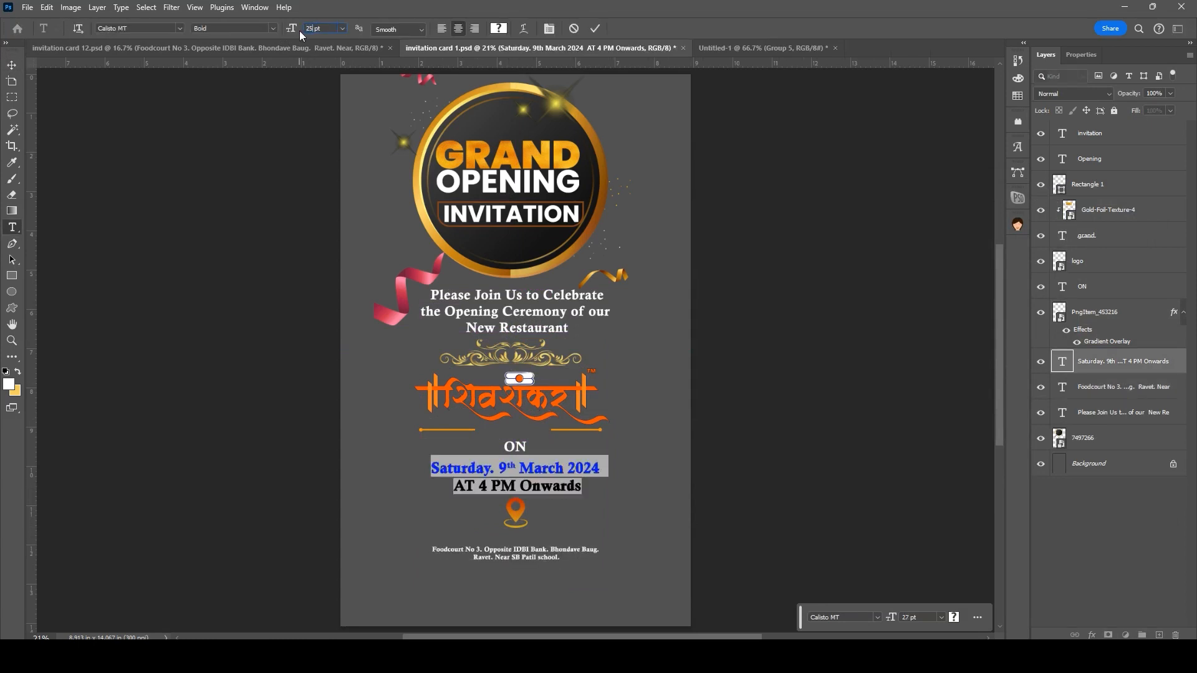
pyautogui.press('Return')
pyautogui.hotkey('ctrl', 'Return')
pyautogui.click(537, 326)
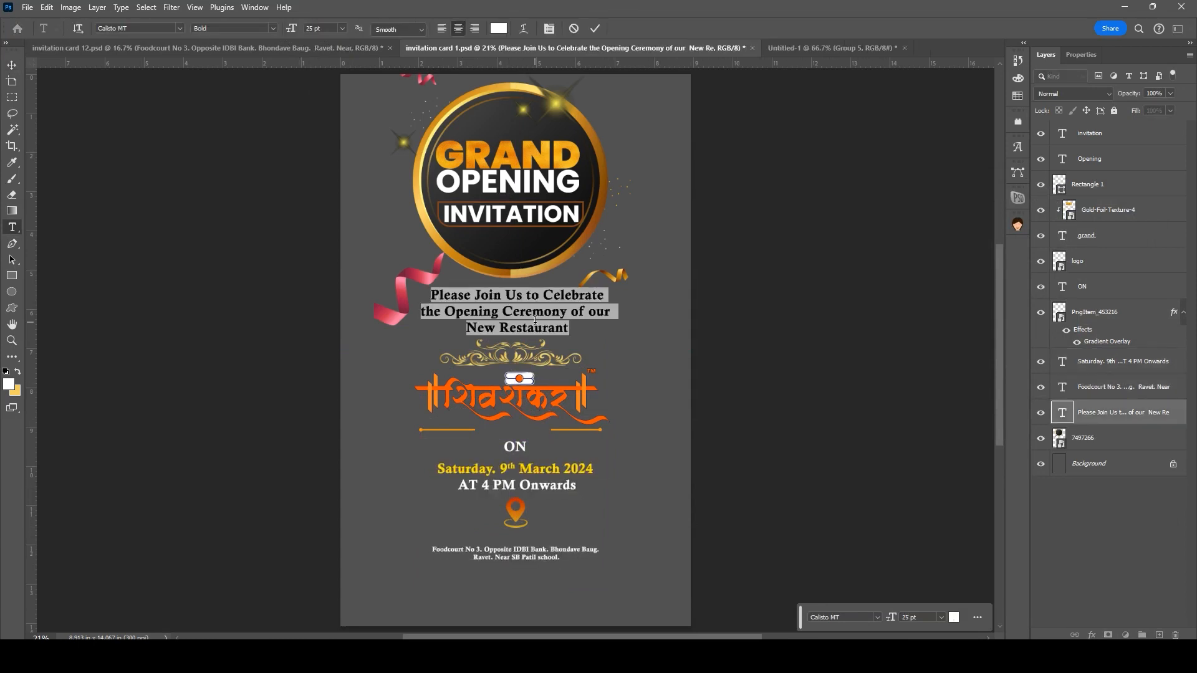
# Step: Set the venue address text to 25 pt
pyautogui.doubleClick(523, 557)
pyautogui.click(300, 29)
pyautogui.write('25')
pyautogui.press('Return')
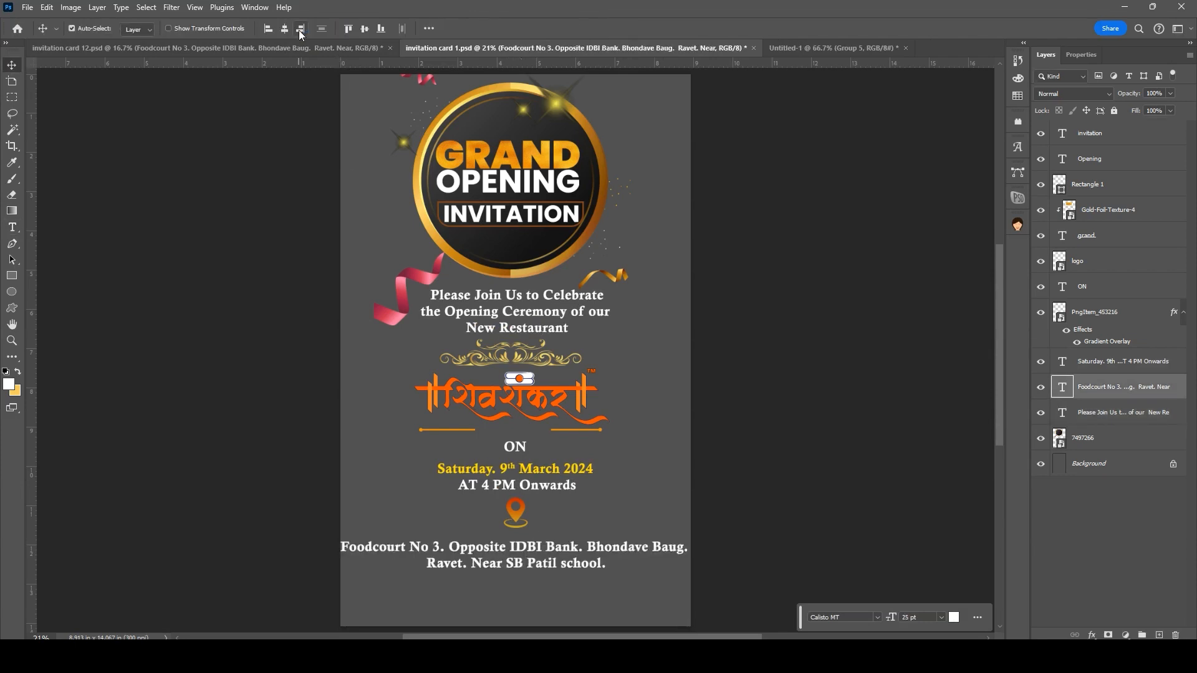
pyautogui.hotkey('ctrl', 'Return')
# Step: Break the address after 'No 3.', centre it under the pin, and duplicate ON below it
pyautogui.doubleClick(451, 546)
pyautogui.click(450, 545)
pyautogui.press('Return')
pyautogui.hotkey('ctrl', 'Return')
pyautogui.press('v')
pyautogui.moveTo(488, 584); pyautogui.dragTo(499, 579)
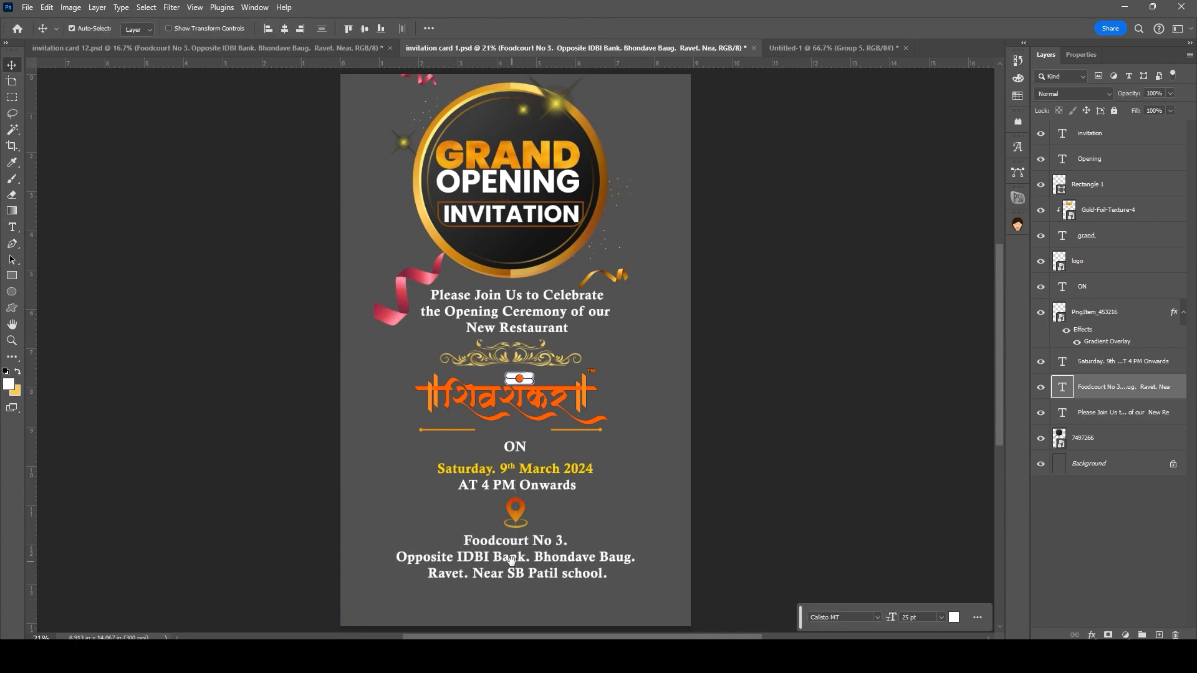
pyautogui.moveTo(515, 447); pyautogui.dragTo(508, 591)
pyautogui.doubleClick(508, 593)
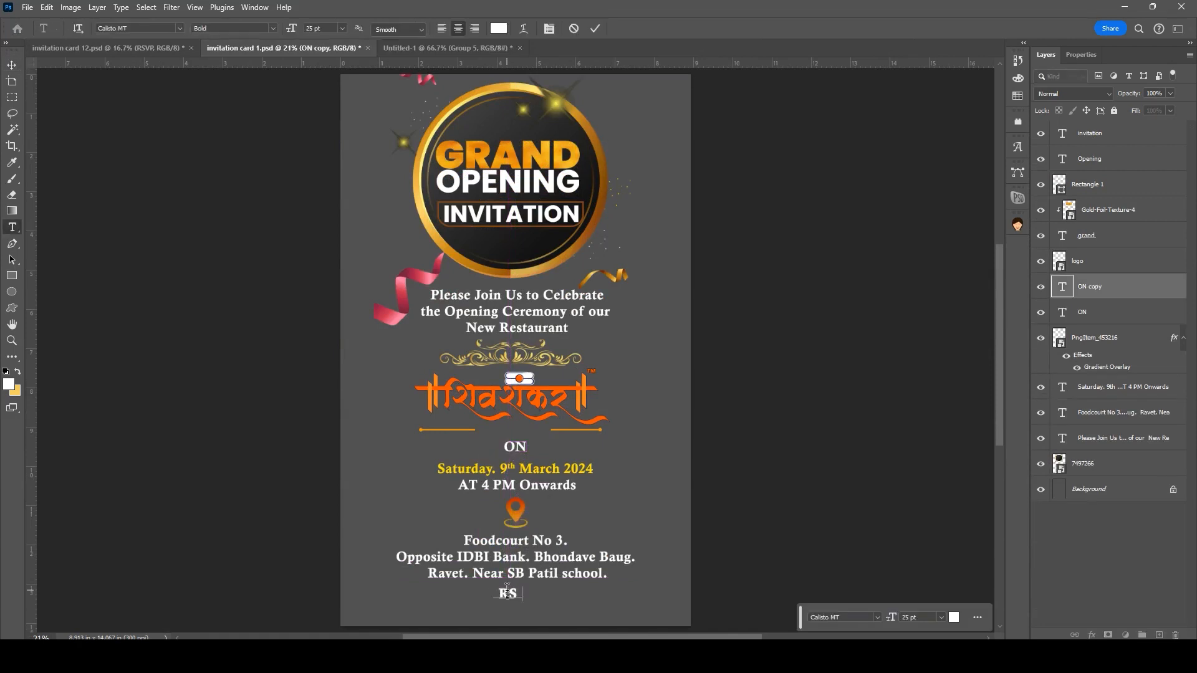
# Step: Finish the RSVP heading and add a line with the hosts' names below it
pyautogui.hotkey('ctrl', 'Return')
pyautogui.press('v')
pyautogui.moveTo(472, 576); pyautogui.dragTo(471, 574)
pyautogui.press('t')
pyautogui.click(515, 595)
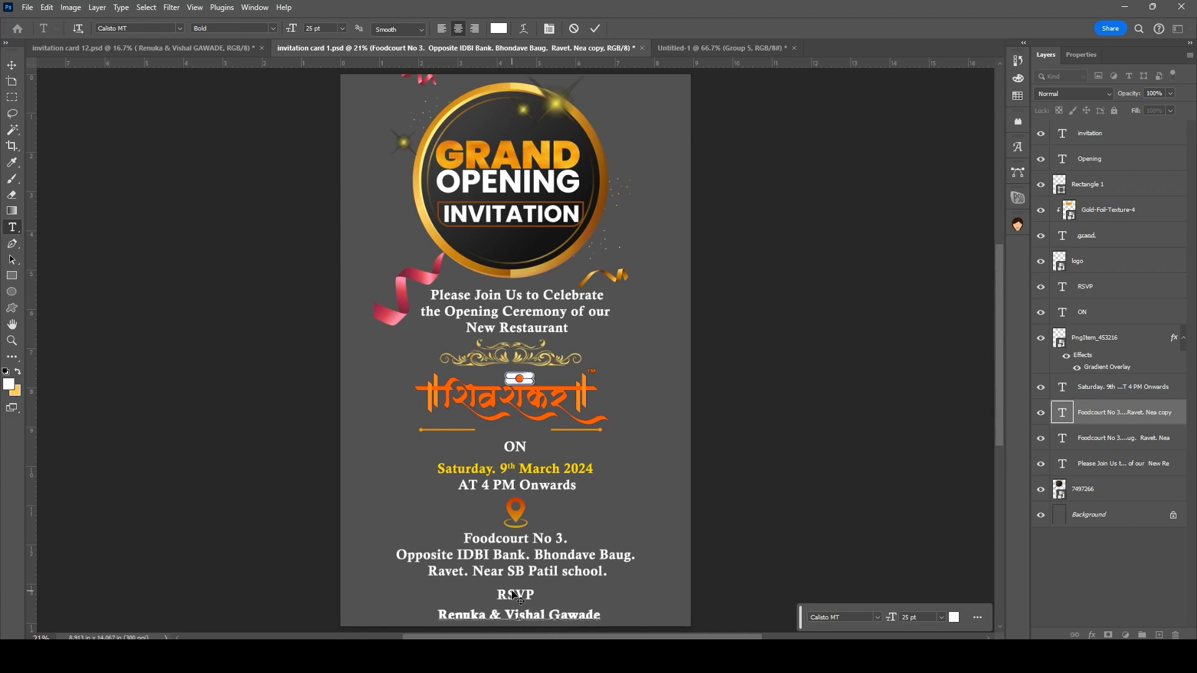
pyautogui.hotkey('ctrl', 'Return')
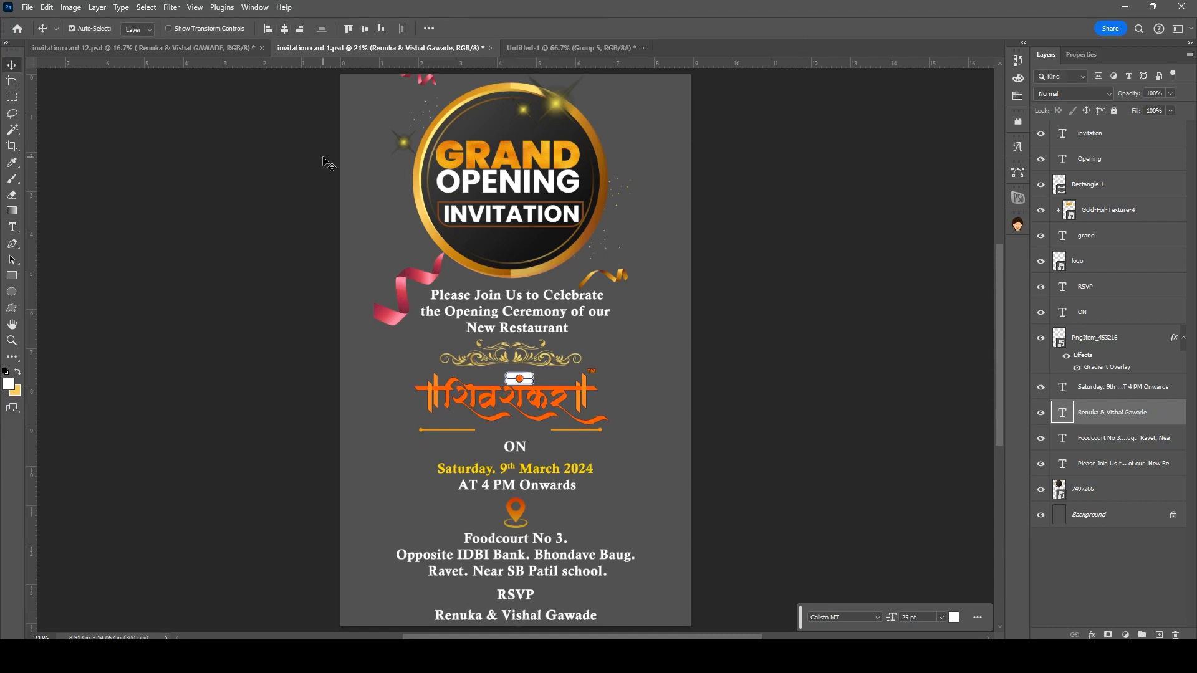
# Step: Move the badge, invitation sentence, logo, ON, pin, address, RSVP and names up
pyautogui.click(518, 562)
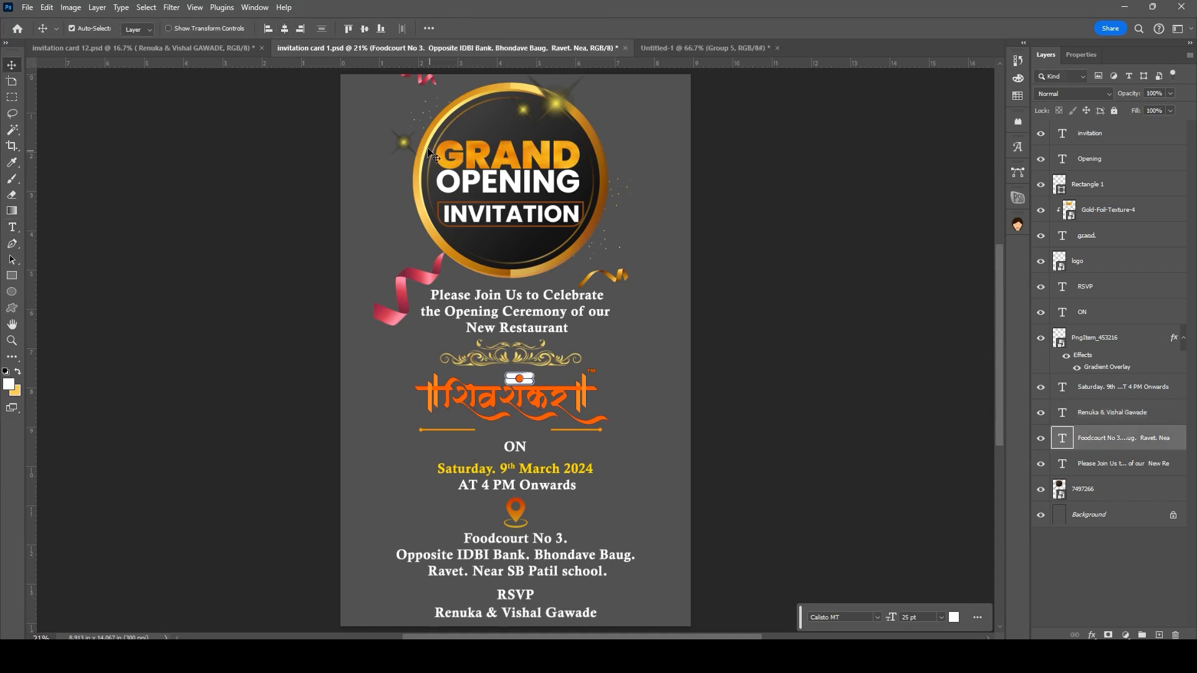
pyautogui.moveTo(451, 172); pyautogui.dragTo(450, 168)
pyautogui.click(541, 315)
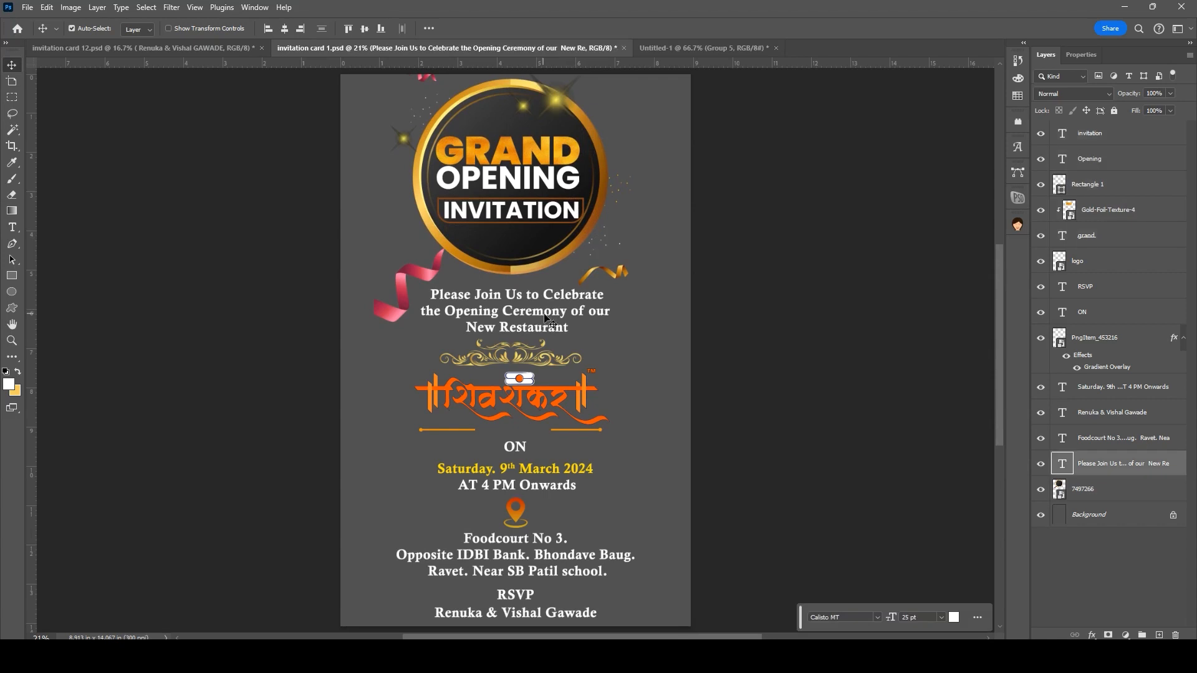
pyautogui.moveTo(541, 311); pyautogui.dragTo(541, 307)
pyautogui.moveTo(353, 350); pyautogui.dragTo(619, 455)
pyautogui.moveTo(474, 451); pyautogui.dragTo(472, 448)
pyautogui.keyDown('shift'); pyautogui.click(560, 499); pyautogui.keyUp('shift')
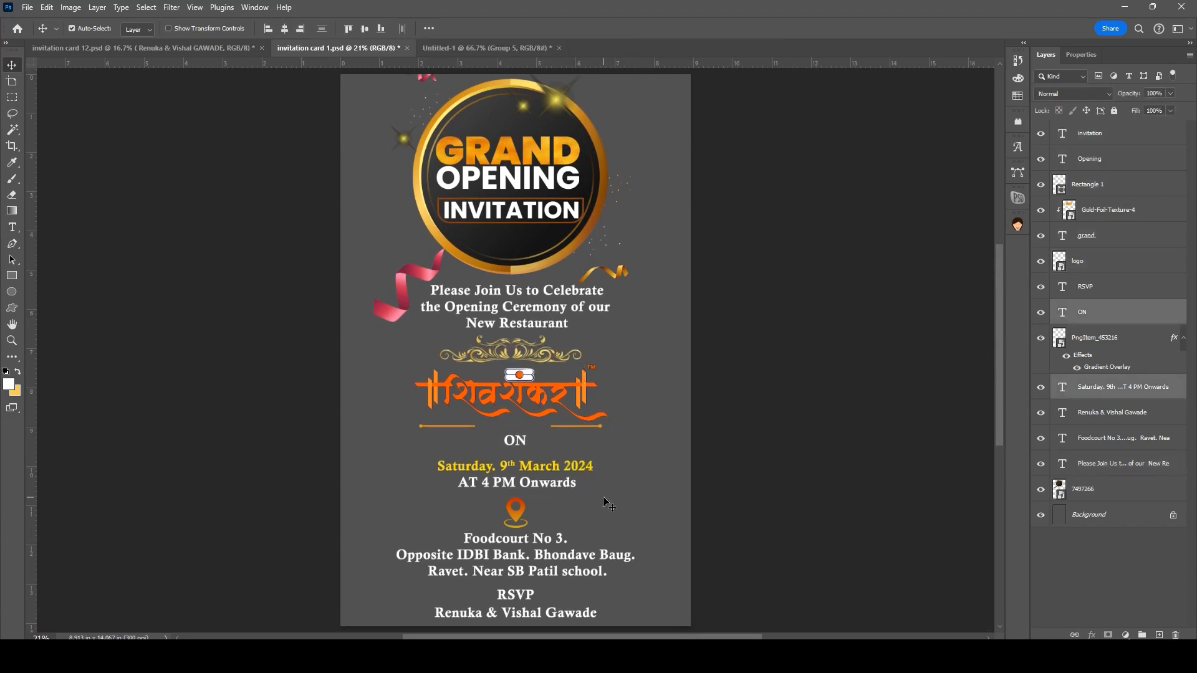
pyautogui.click(547, 477)
pyautogui.moveTo(502, 496); pyautogui.dragTo(569, 534)
pyautogui.moveTo(473, 587); pyautogui.dragTo(538, 622)
pyautogui.moveTo(527, 612); pyautogui.dragTo(527, 605)
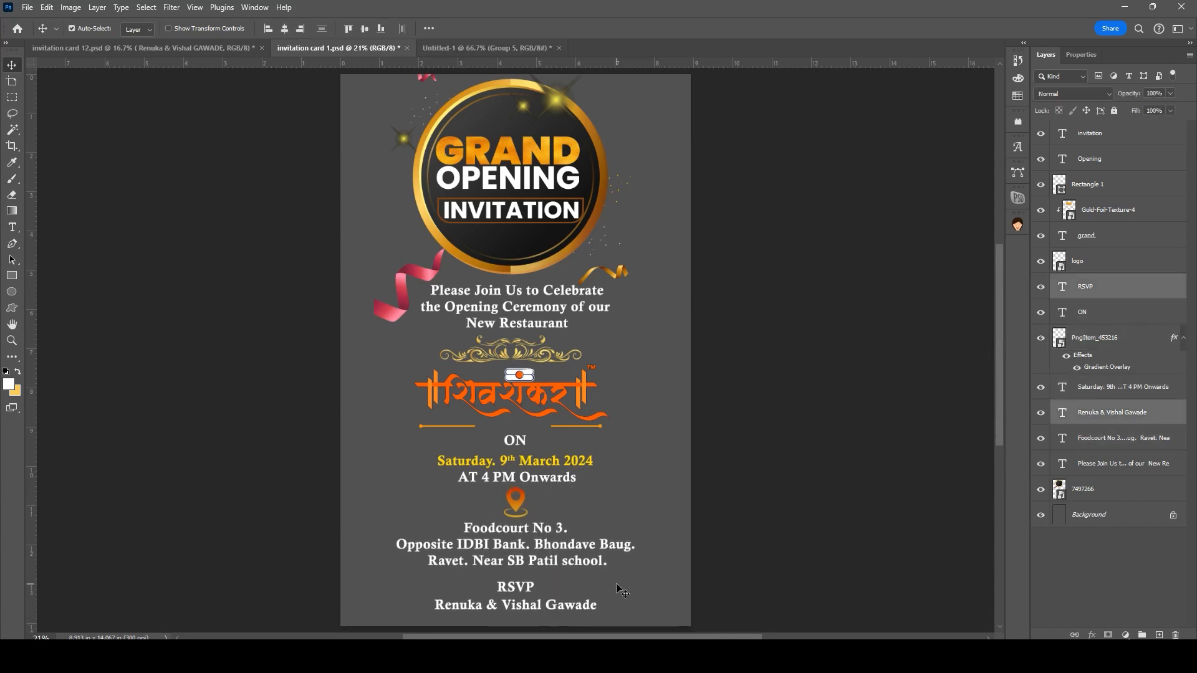
# Step: Recolour the hosts' names to the date's yellow and move them closer to RSVP
pyautogui.doubleClick(516, 605)
pyautogui.click(505, 31)
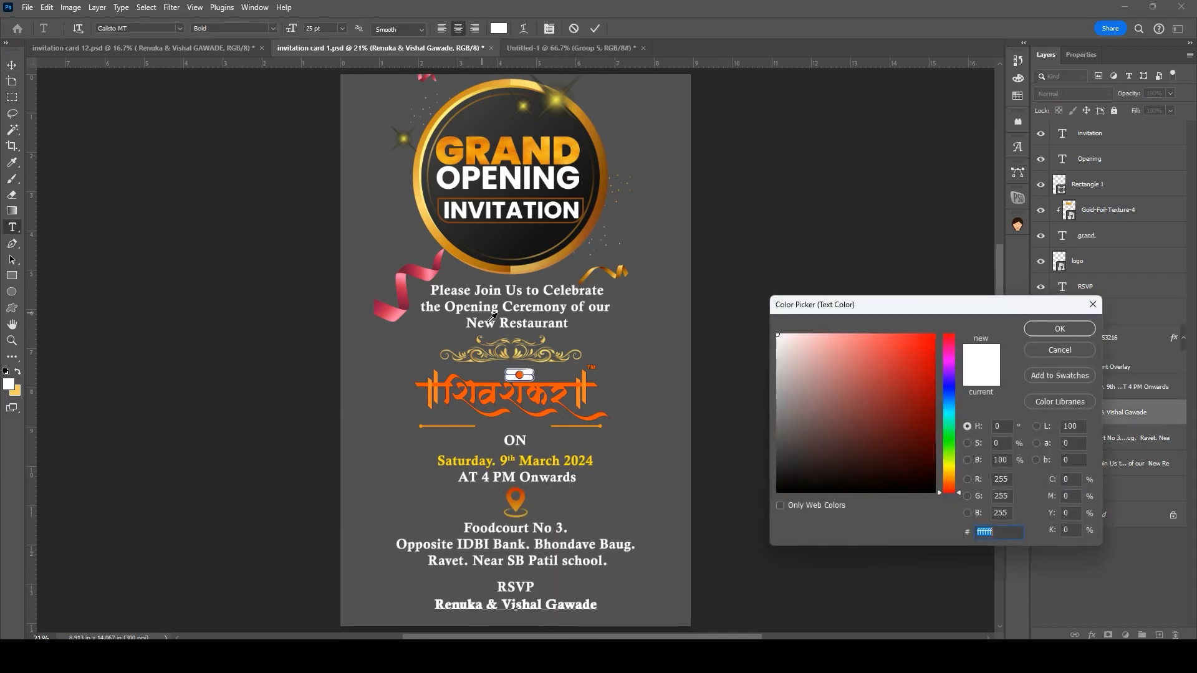
pyautogui.click(512, 454)
pyautogui.scroll(3, 499, 461)
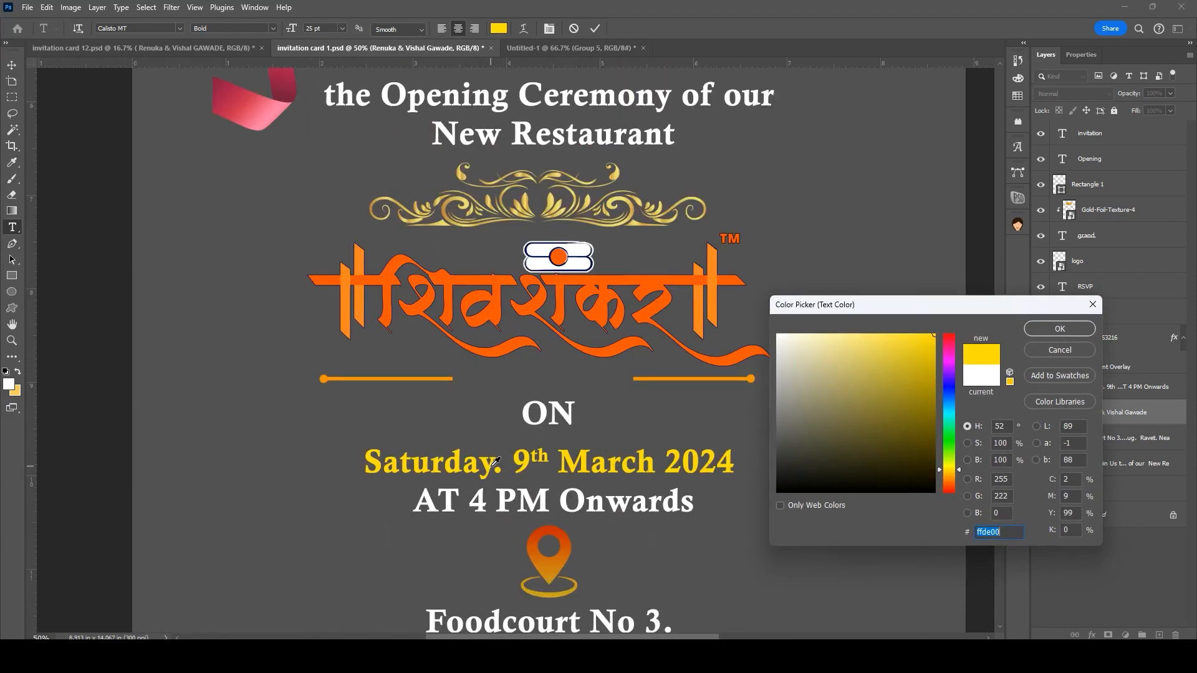
pyautogui.press('Return')
pyautogui.hotkey('ctrl', 'Return')
pyautogui.press('v')
pyautogui.scroll(-5, 690, 561)
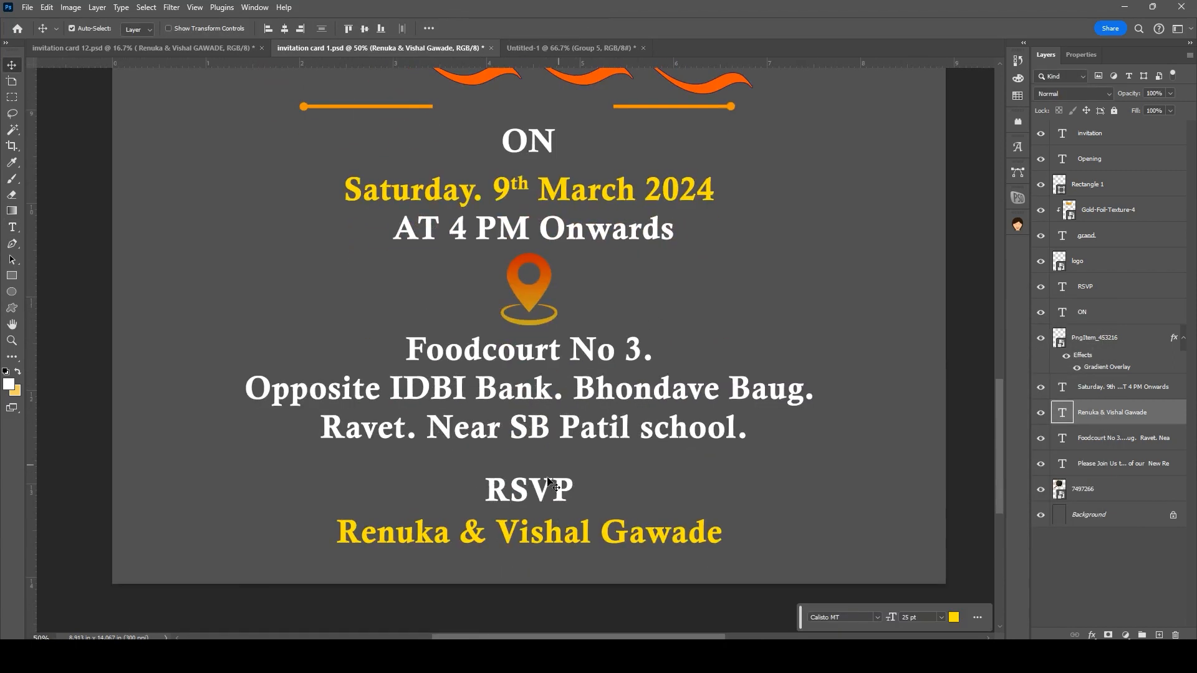
pyautogui.moveTo(548, 496); pyautogui.dragTo(547, 485)
pyautogui.moveTo(525, 531); pyautogui.dragTo(525, 523)
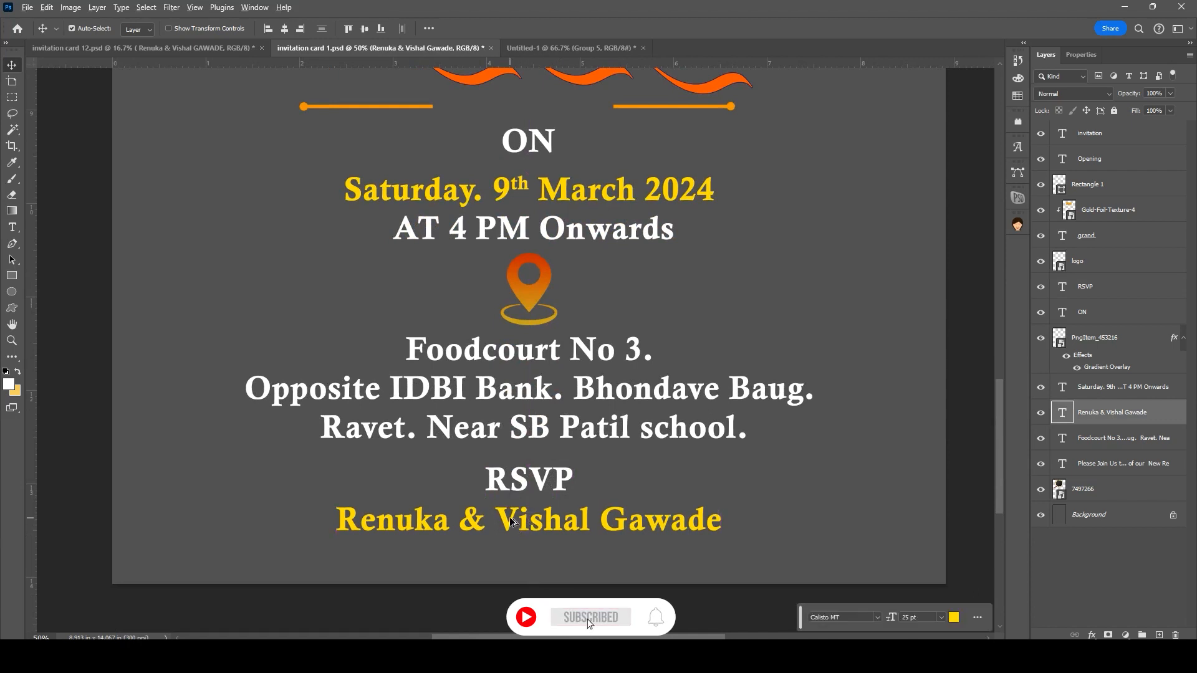
# Step: Duplicate the names line below itself and replace its text with 'Mo. +91 -------------------'
pyautogui.moveTo(530, 529); pyautogui.dragTo(510, 557)
pyautogui.doubleClick(510, 556)
pyautogui.write('Mo. +9')
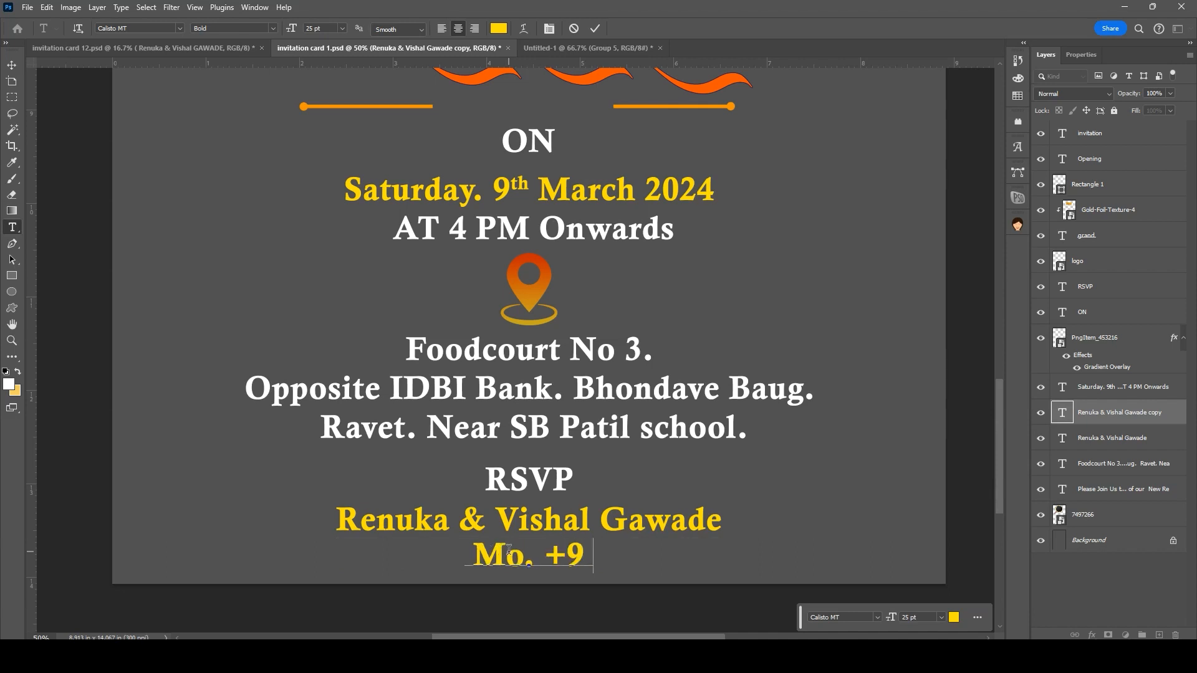
pyautogui.write('1 -------------------')
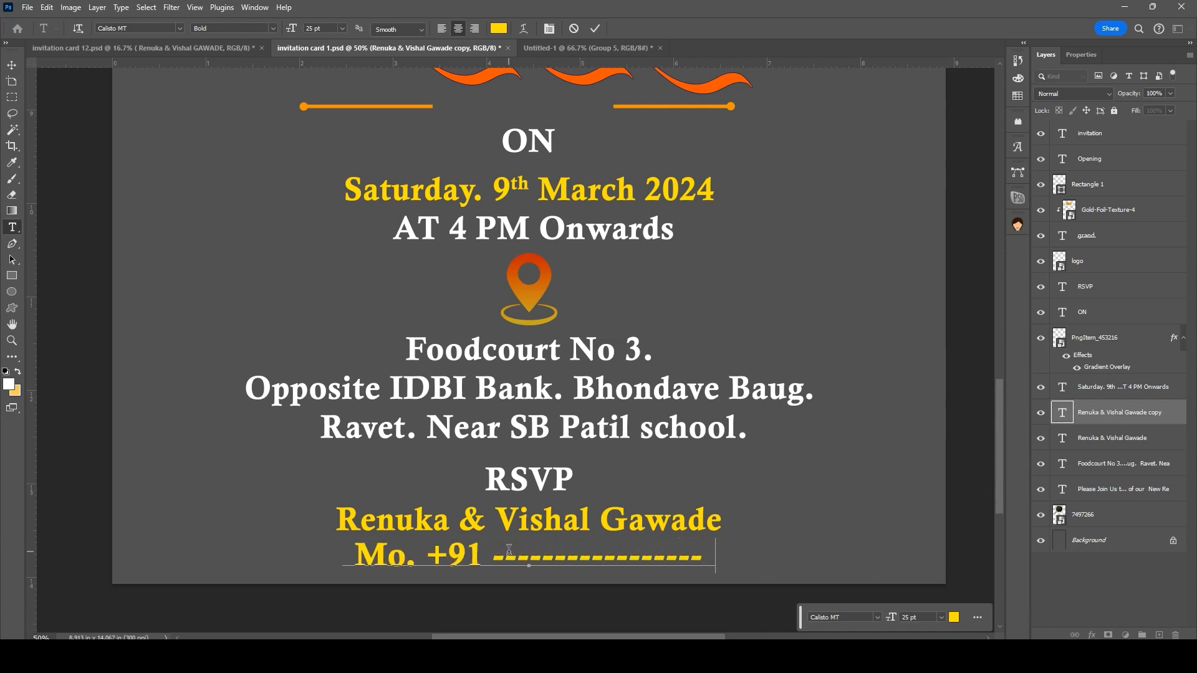
pyautogui.hotkey('ctrl', 'Return')
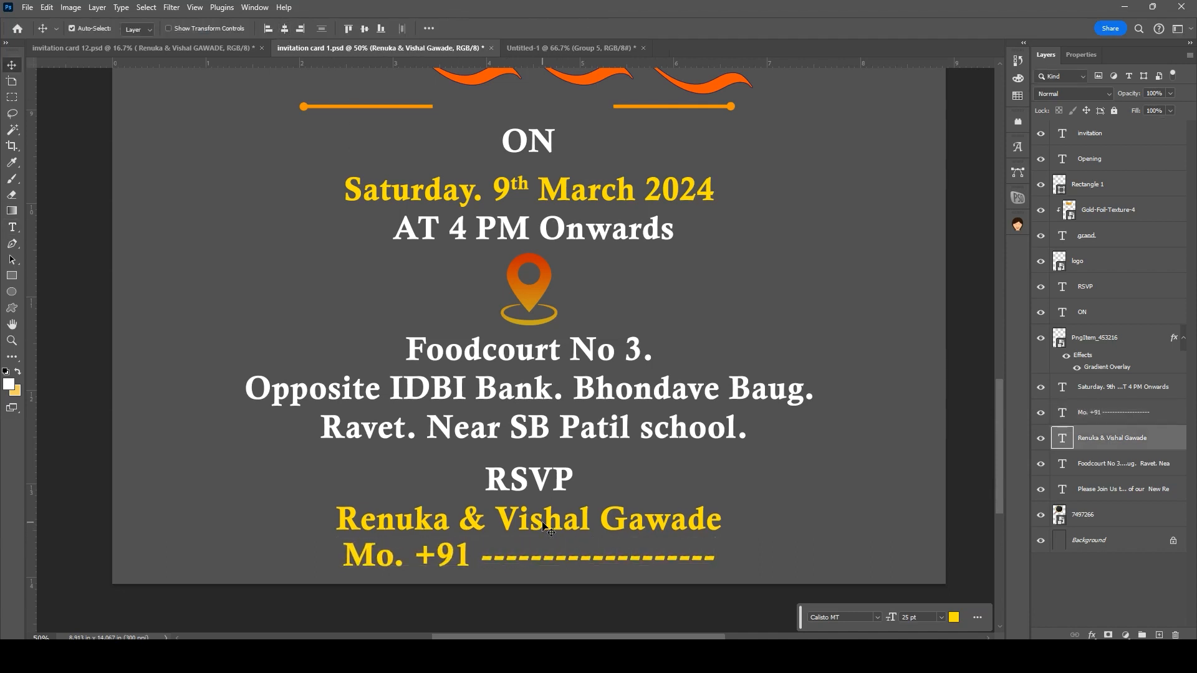
# Step: Trim the extra trailing dashes and colour the mobile-number line white (ffffff)
pyautogui.doubleClick(552, 557)
pyautogui.moveTo(642, 557); pyautogui.dragTo(741, 556)
pyautogui.press('BackSpace')
pyautogui.hotkey('ctrl', 'a')
pyautogui.click(499, 28)
pyautogui.write('ffffff')
pyautogui.press('Return')
pyautogui.hotkey('ctrl', 'Return')
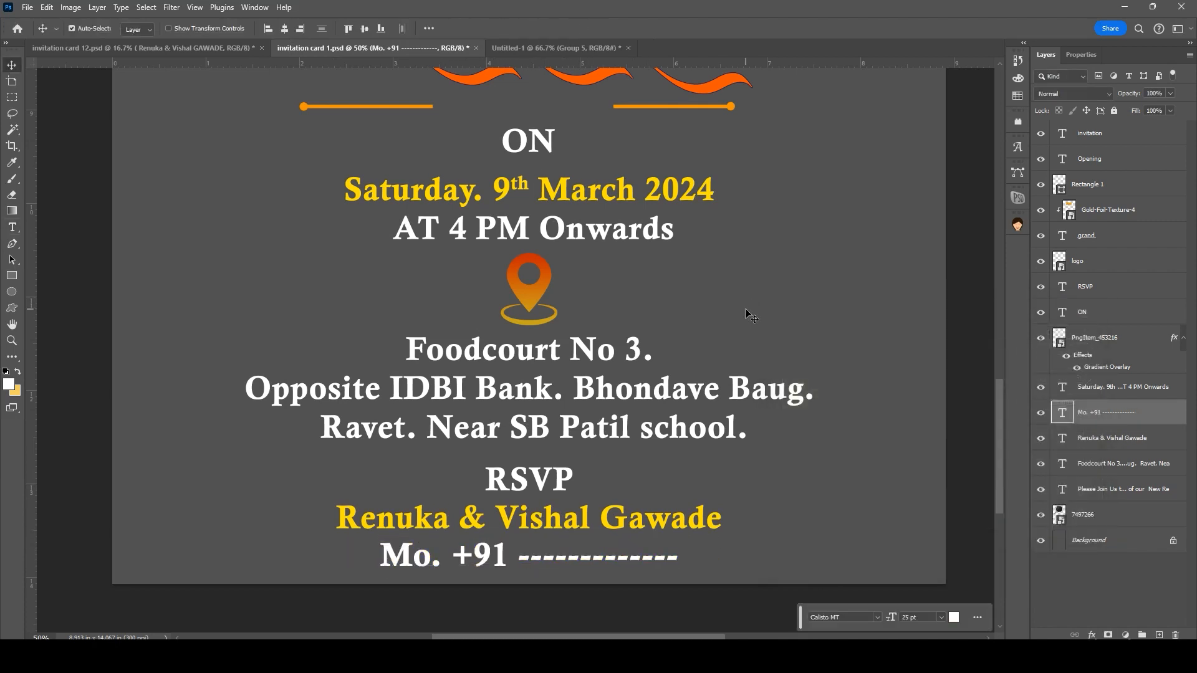
pyautogui.hotkey('ctrl', '+')
pyautogui.hotkey('ctrl', '0')
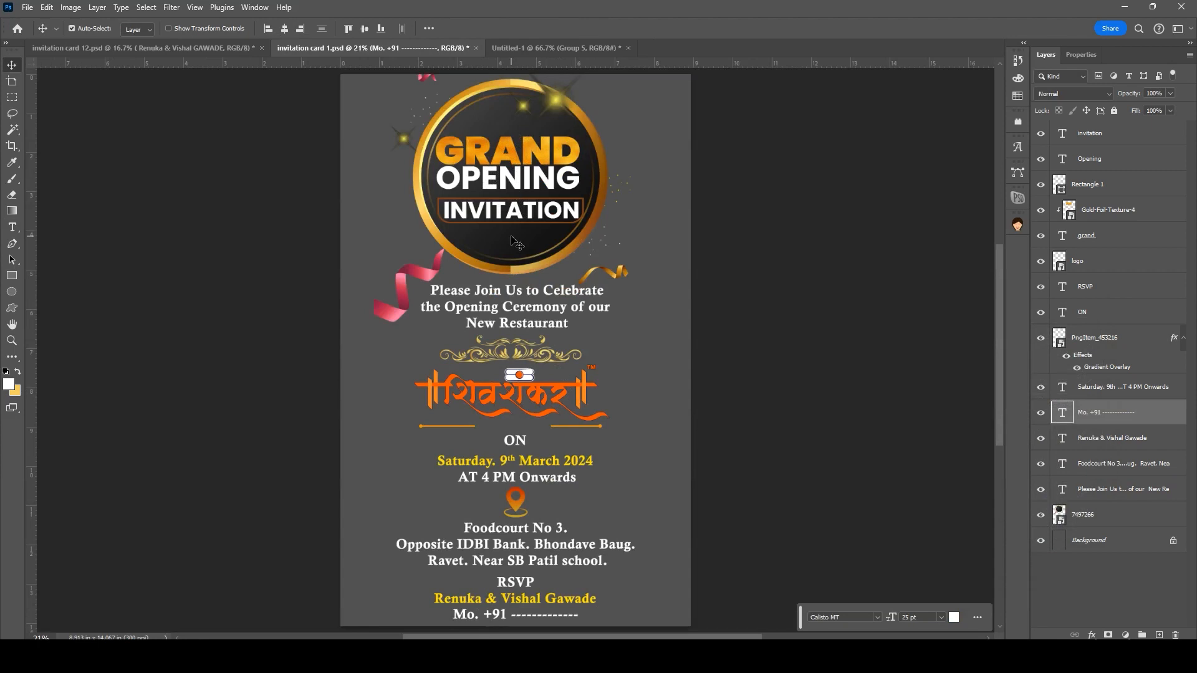
# Step: Browse the food clipart files in Downloads, then return to the food clipart document in Photoshop
pyautogui.moveTo(593, 633)
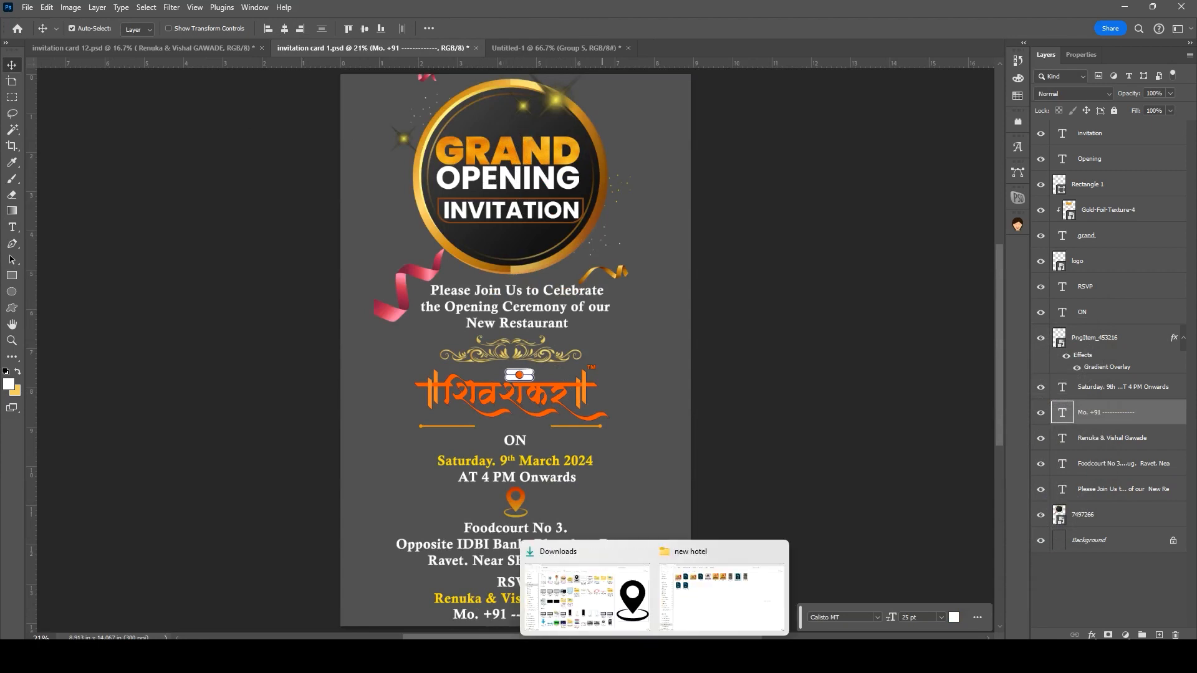
pyautogui.click(604, 600)
pyautogui.click(306, 144)
pyautogui.keyDown('shift'); pyautogui.click(423, 154); pyautogui.keyUp('shift')
pyautogui.moveTo(423, 154); pyautogui.dragTo(630, 412)
pyautogui.click(563, 337)
pyautogui.moveTo(818, 645)
pyautogui.click(817, 595)
pyautogui.click(472, 48)
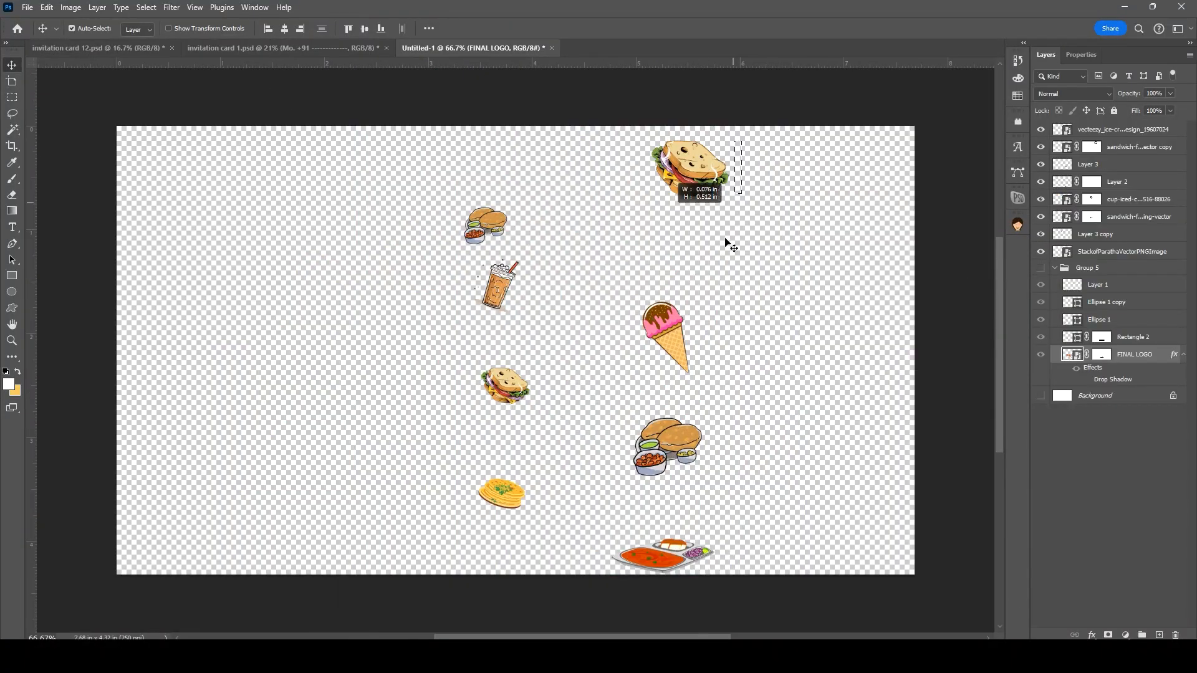
# Step: Copy the right-column food images onto the card, enlarge them, and position the ice cream and sandwich
pyautogui.moveTo(738, 133); pyautogui.dragTo(655, 561)
pyautogui.moveTo(676, 300); pyautogui.dragTo(711, 461)
pyautogui.hotkey('ctrl', 't')
pyautogui.press('Return')
pyautogui.moveTo(677, 394); pyautogui.dragTo(687, 386)
pyautogui.moveTo(672, 222); pyautogui.dragTo(673, 216)
pyautogui.moveTo(673, 397); pyautogui.dragTo(675, 387)
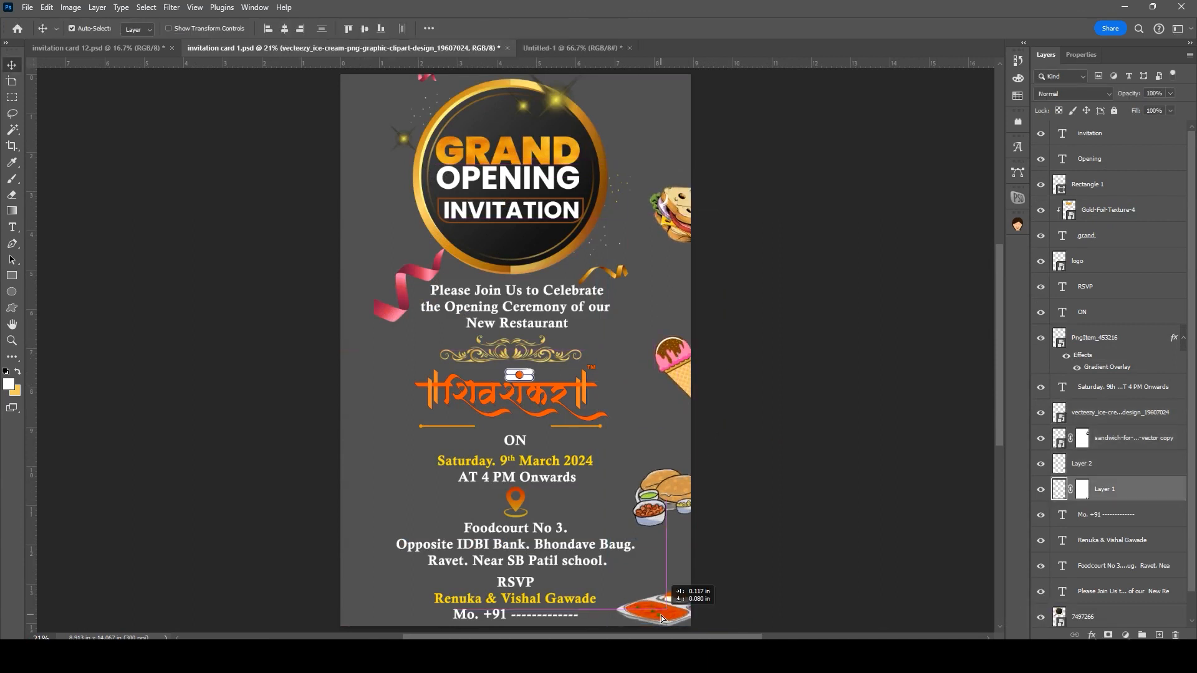
# Step: Copy the left-column food images onto the card and enlarge them about fourfold
pyautogui.click(405, 48)
pyautogui.moveTo(421, 241); pyautogui.dragTo(502, 544)
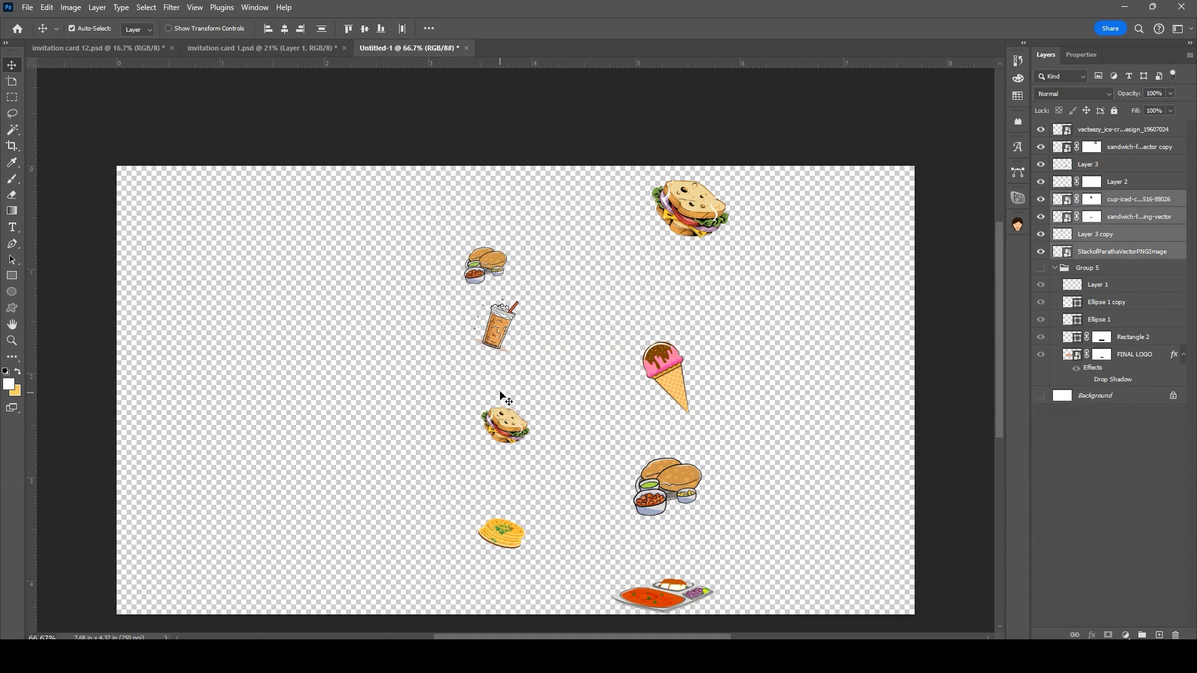
pyautogui.moveTo(508, 371); pyautogui.dragTo(408, 290)
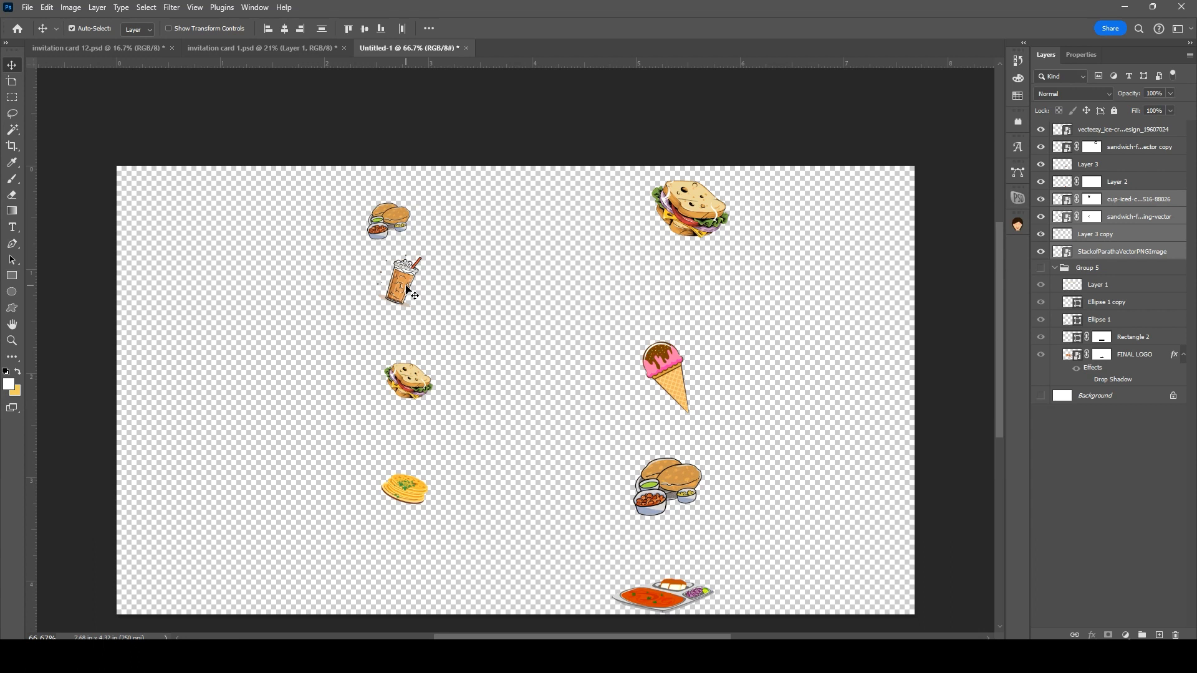
pyautogui.moveTo(388, 222); pyautogui.dragTo(379, 394)
pyautogui.moveTo(392, 441); pyautogui.dragTo(431, 579)
pyautogui.moveTo(406, 499); pyautogui.dragTo(403, 498)
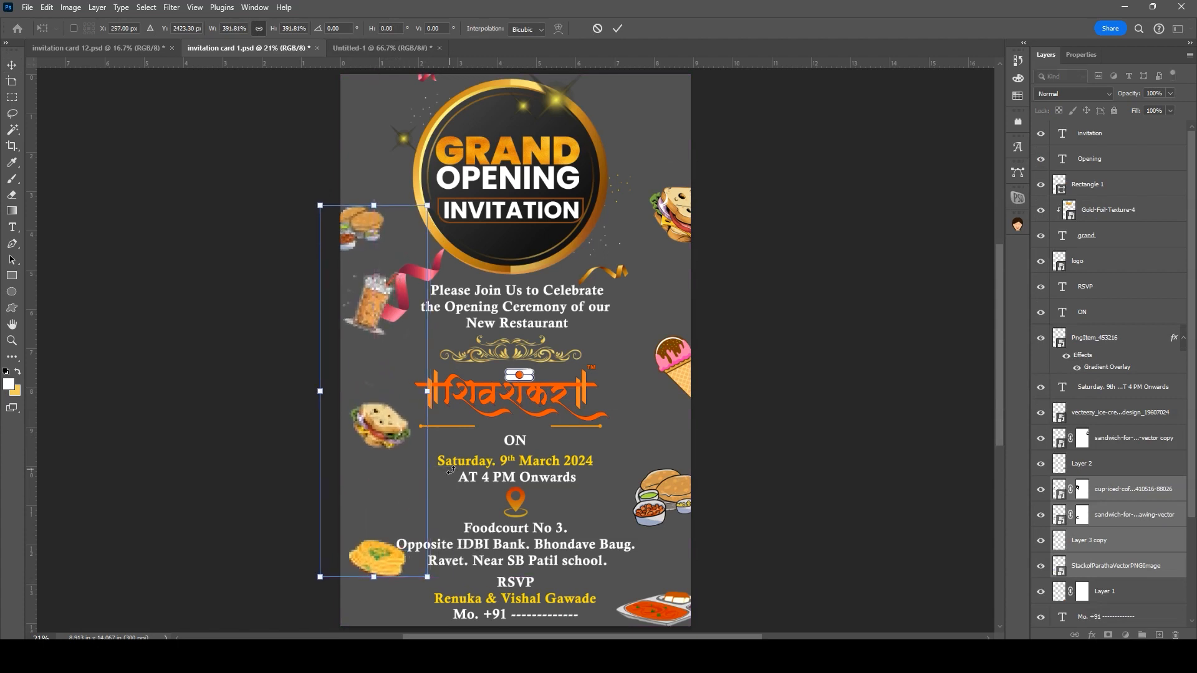
pyautogui.press('Return')
# Step: Arrange the paratha, sandwich, cup and burger along the card's left edge
pyautogui.moveTo(374, 555); pyautogui.dragTo(363, 585)
pyautogui.moveTo(381, 426); pyautogui.dragTo(365, 447)
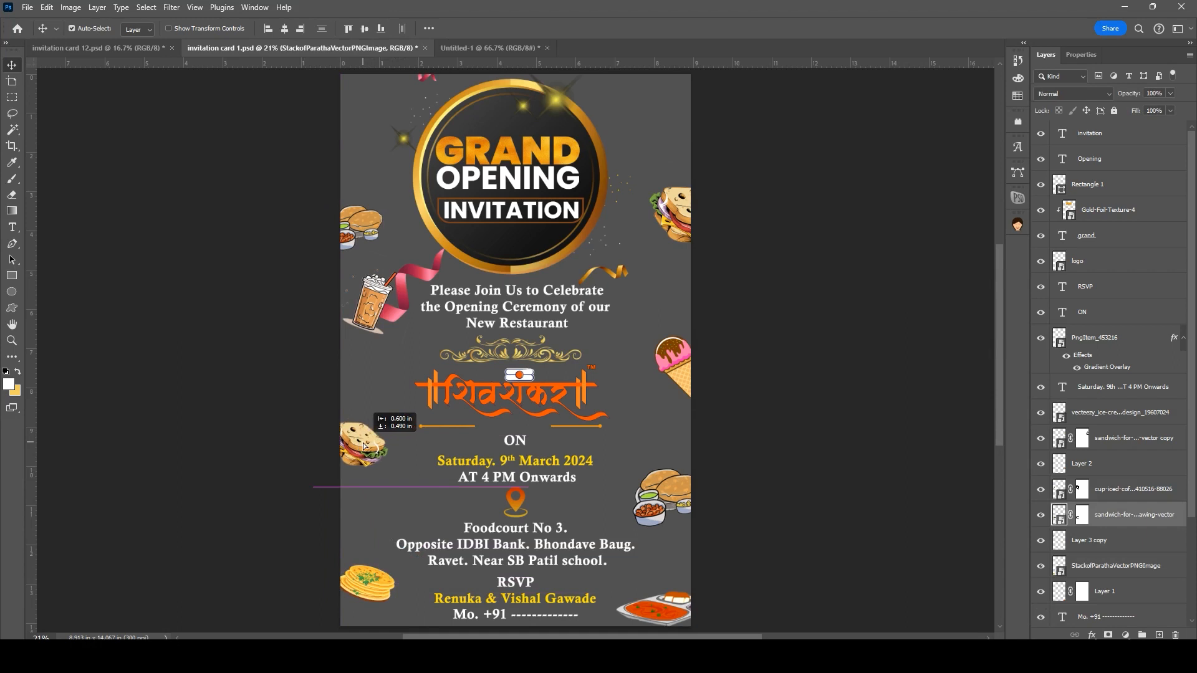
pyautogui.moveTo(372, 307); pyautogui.dragTo(358, 345)
pyautogui.moveTo(351, 225); pyautogui.dragTo(381, 190)
pyautogui.hotkey('ctrl', 't')
pyautogui.press('Return')
pyautogui.moveTo(363, 343); pyautogui.dragTo(359, 343)
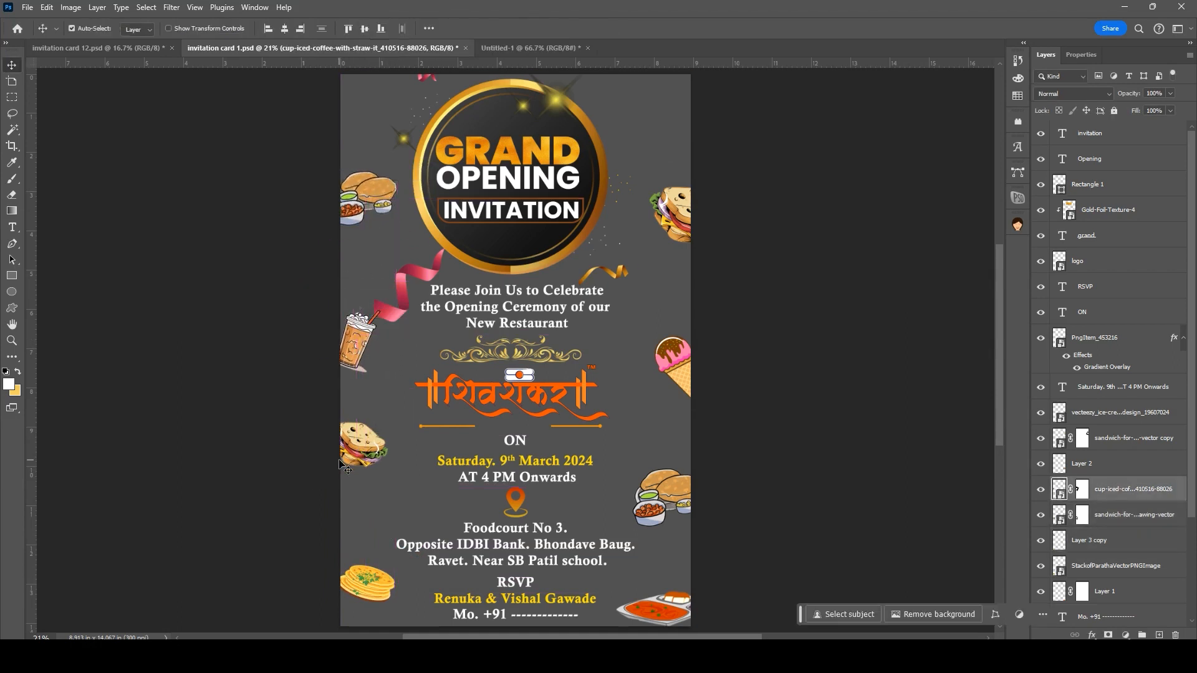
pyautogui.moveTo(345, 468); pyautogui.dragTo(347, 474)
pyautogui.moveTo(348, 592); pyautogui.dragTo(355, 595)
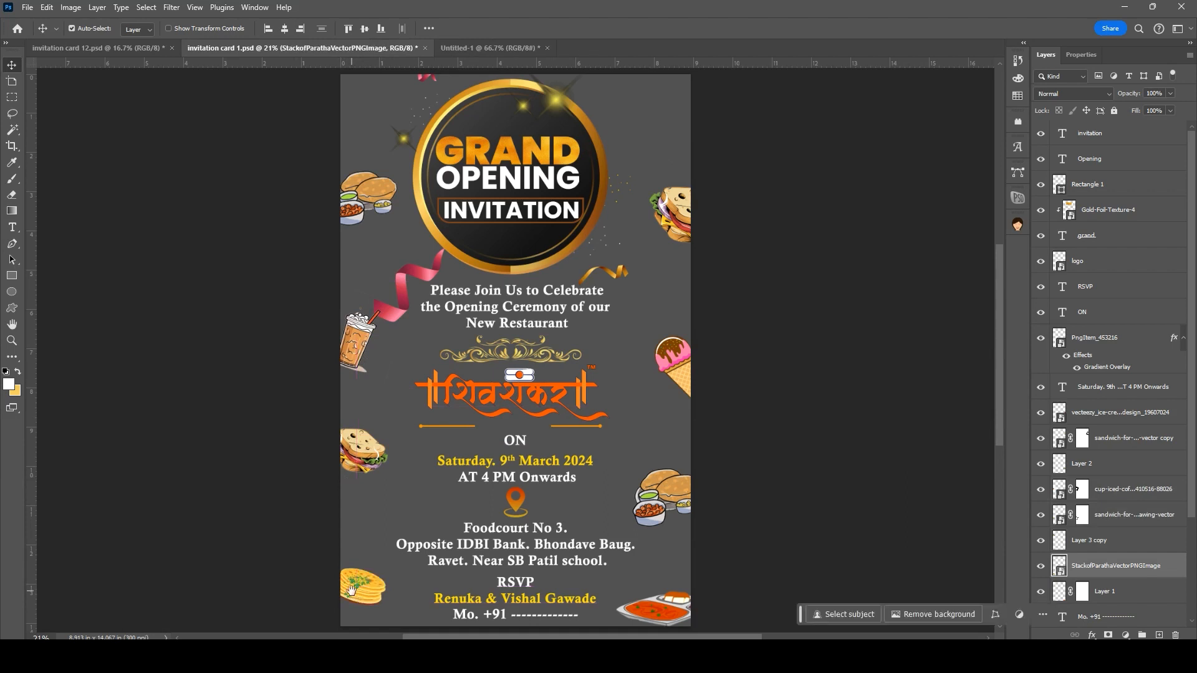
# Step: Nudge the burger, iced coffee and sandwich clipart slightly lower, then select the topmost layer
pyautogui.moveTo(366, 344); pyautogui.dragTo(365, 345)
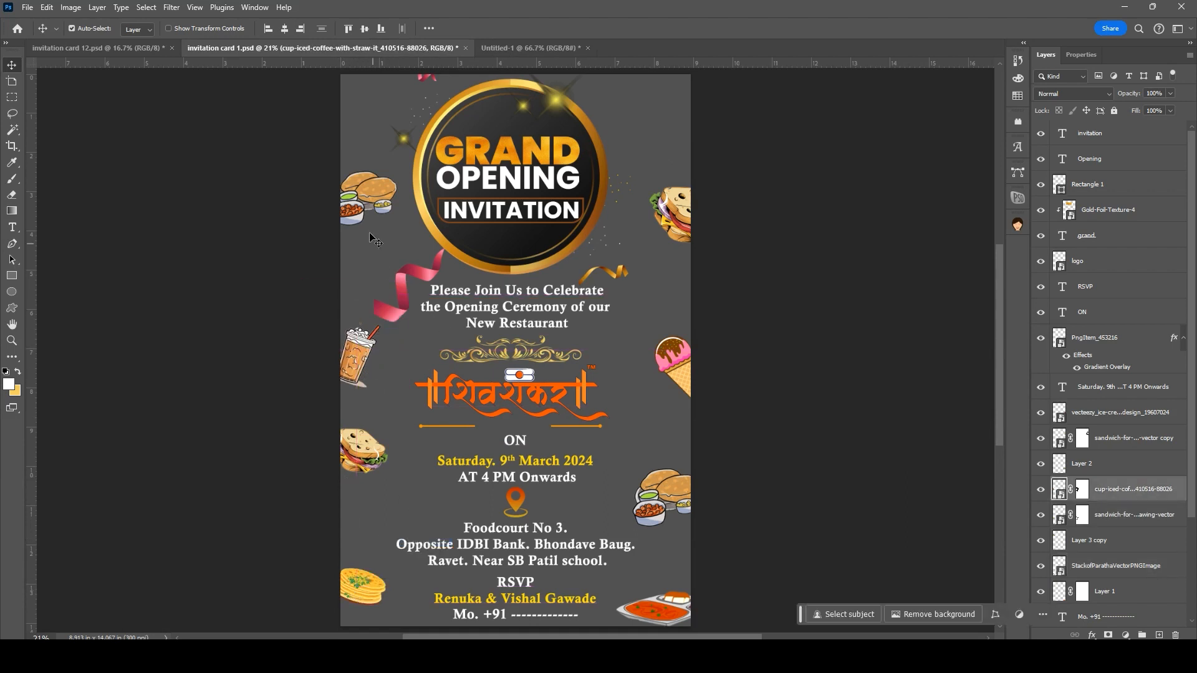
pyautogui.moveTo(367, 198); pyautogui.dragTo(366, 211)
pyautogui.moveTo(363, 351); pyautogui.dragTo(363, 356)
pyautogui.moveTo(349, 449); pyautogui.dragTo(349, 464)
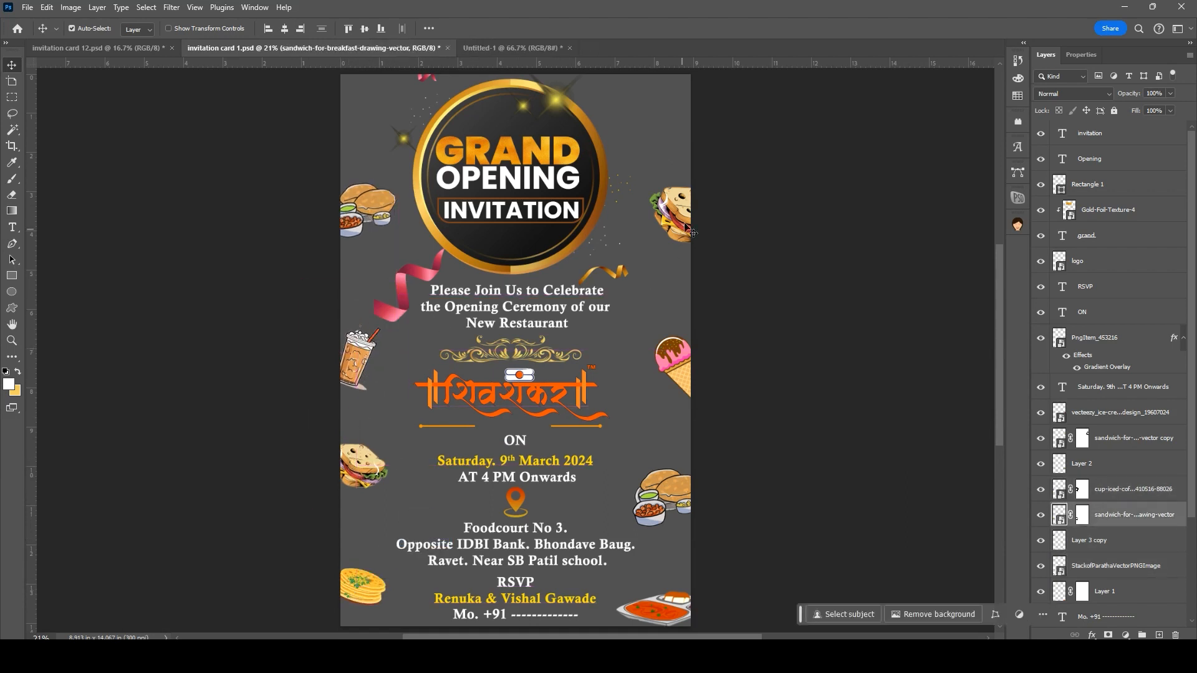
pyautogui.click(1135, 437)
pyautogui.scroll(-5, 1145, 541)
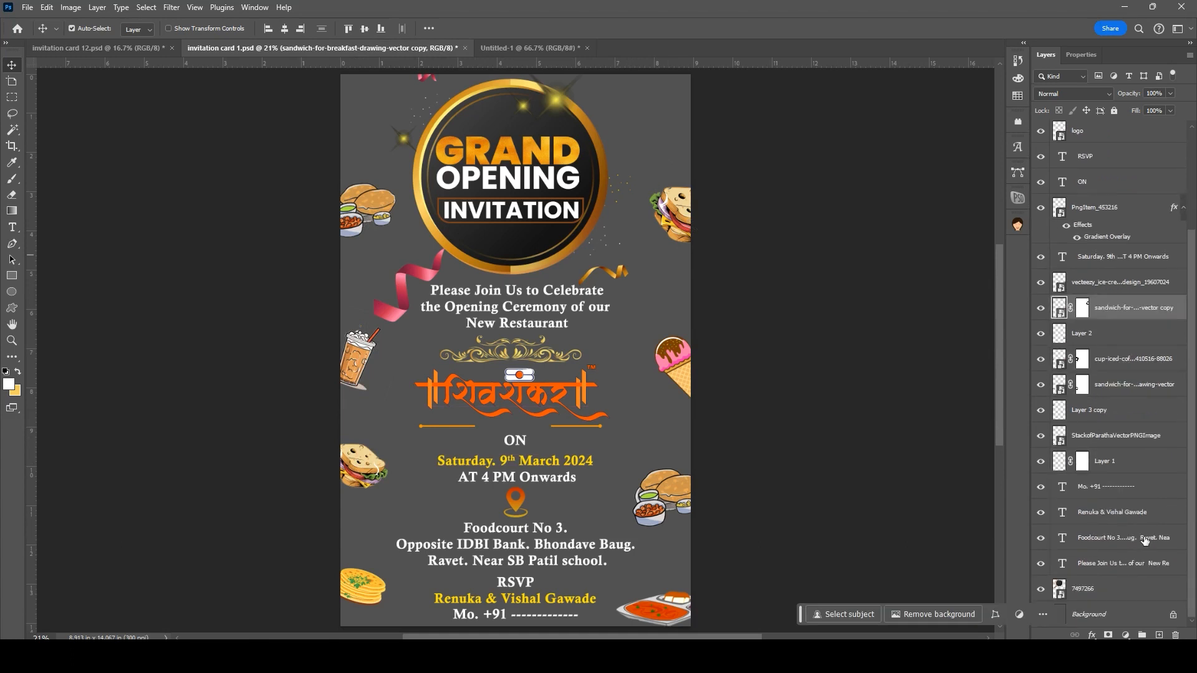
pyautogui.scroll(5, 1145, 447)
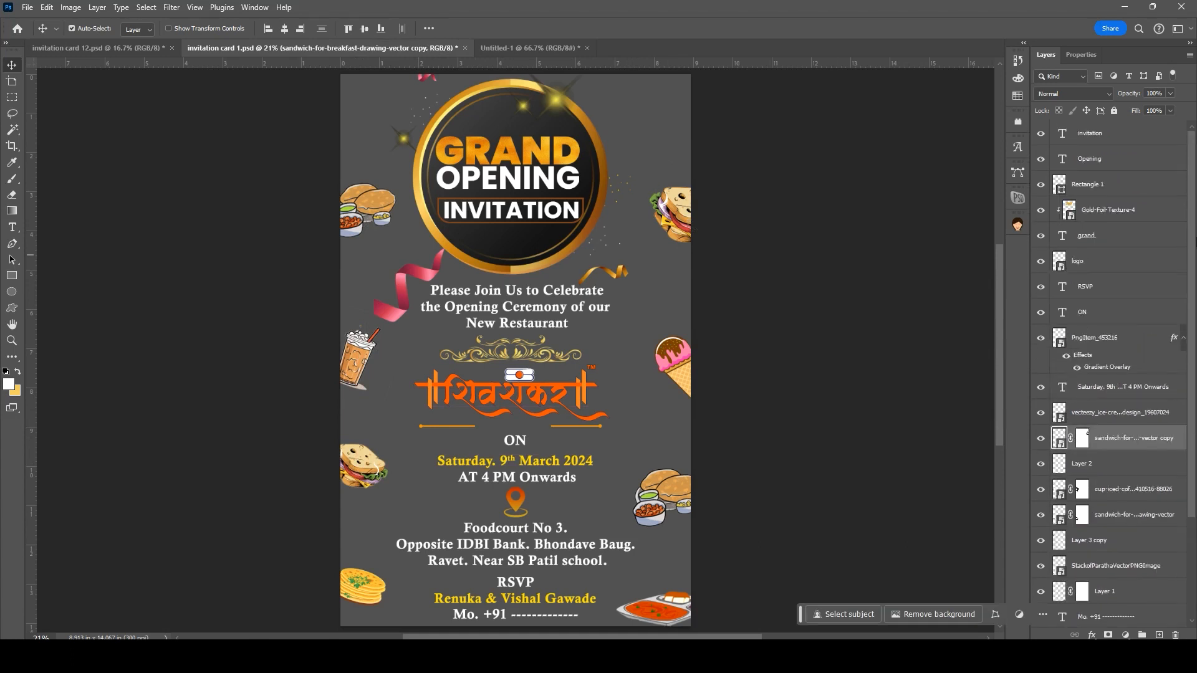
pyautogui.click(1110, 134)
# Step: Add a Color Lookup adjustment layer and step through 3DLUT looks, ending on Fuji REALA 500D
pyautogui.click(1127, 635)
pyautogui.click(1140, 569)
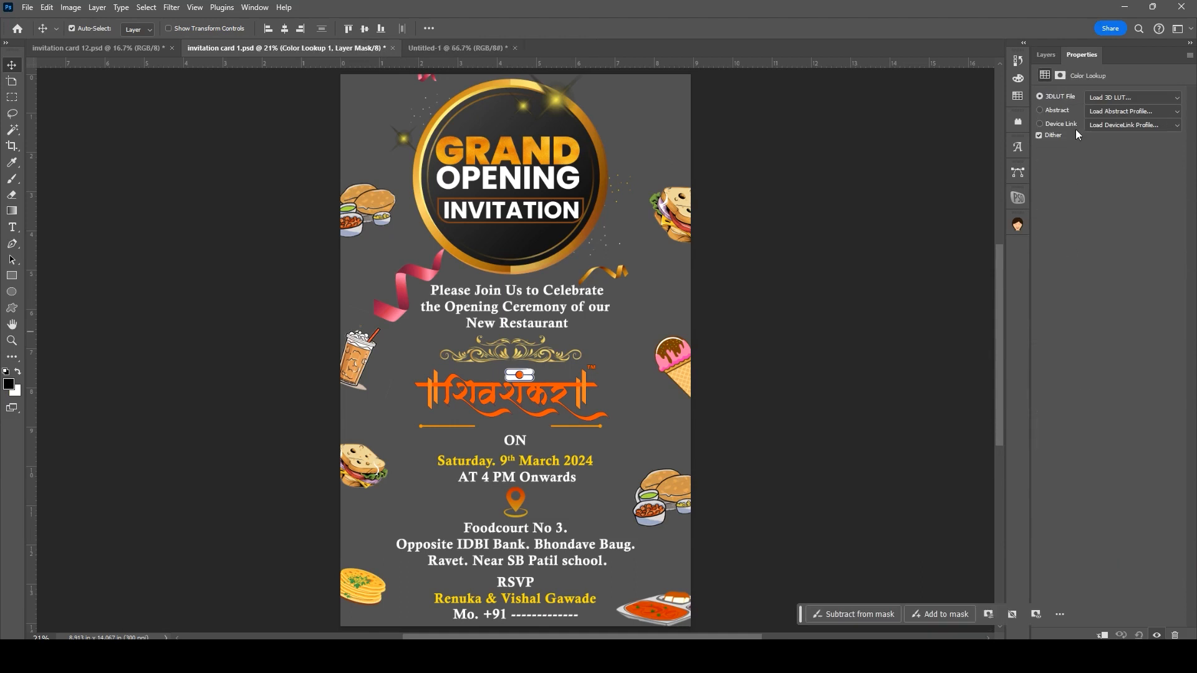
pyautogui.click(1122, 98)
pyautogui.click(1107, 147)
pyautogui.press('Down')
pyautogui.press('Down')
pyautogui.press('Down')
pyautogui.press('Down')
pyautogui.press('Down')
pyautogui.press('Down')
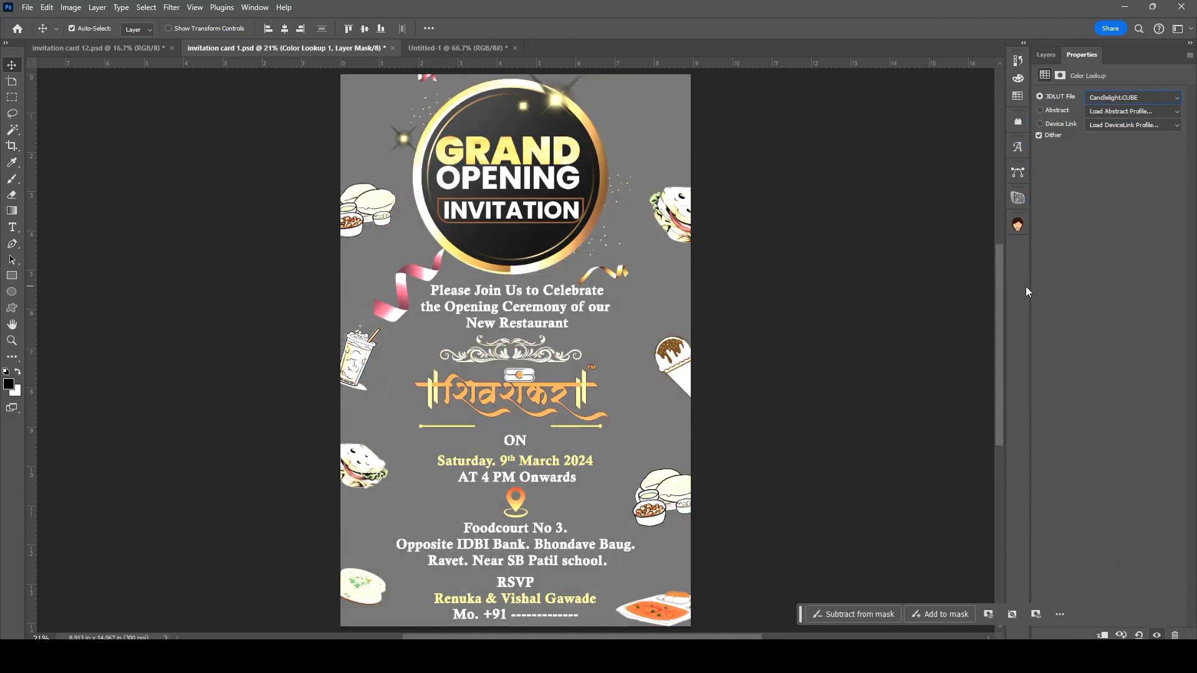
pyautogui.press('Down')
pyautogui.press('Down')
pyautogui.press('Down')
pyautogui.press('Down')
pyautogui.press('Down')
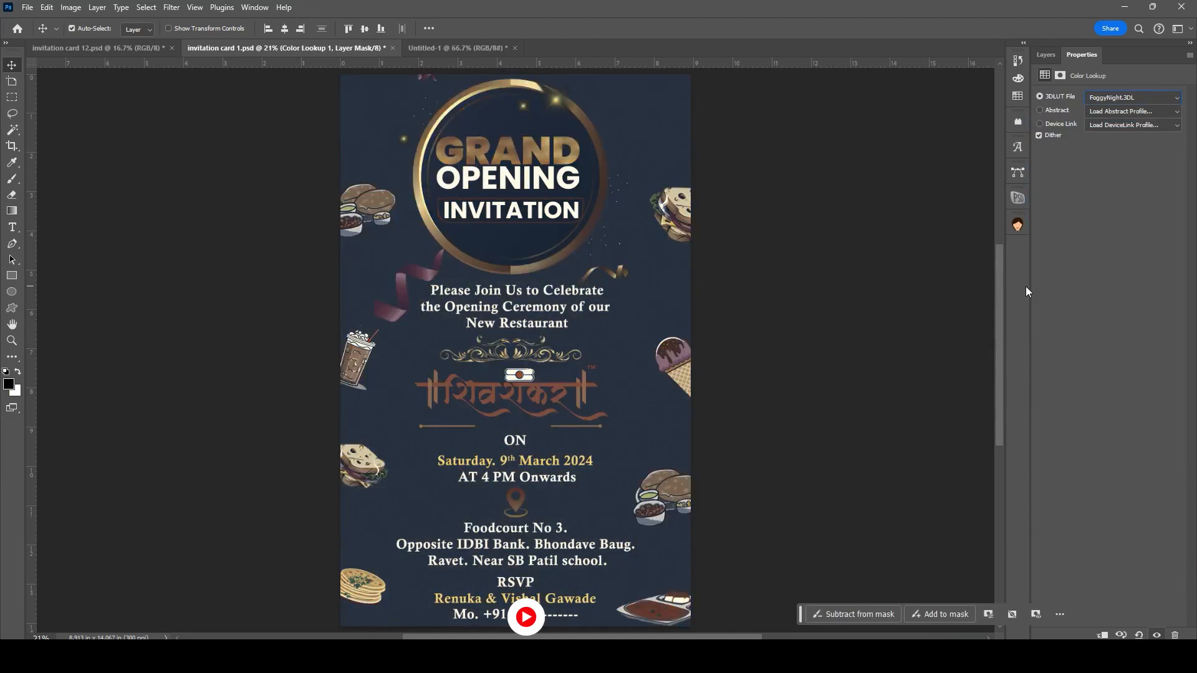
pyautogui.press('Down')
pyautogui.press('Down')
pyautogui.press('Down')
pyautogui.press('Down')
pyautogui.press('Down')
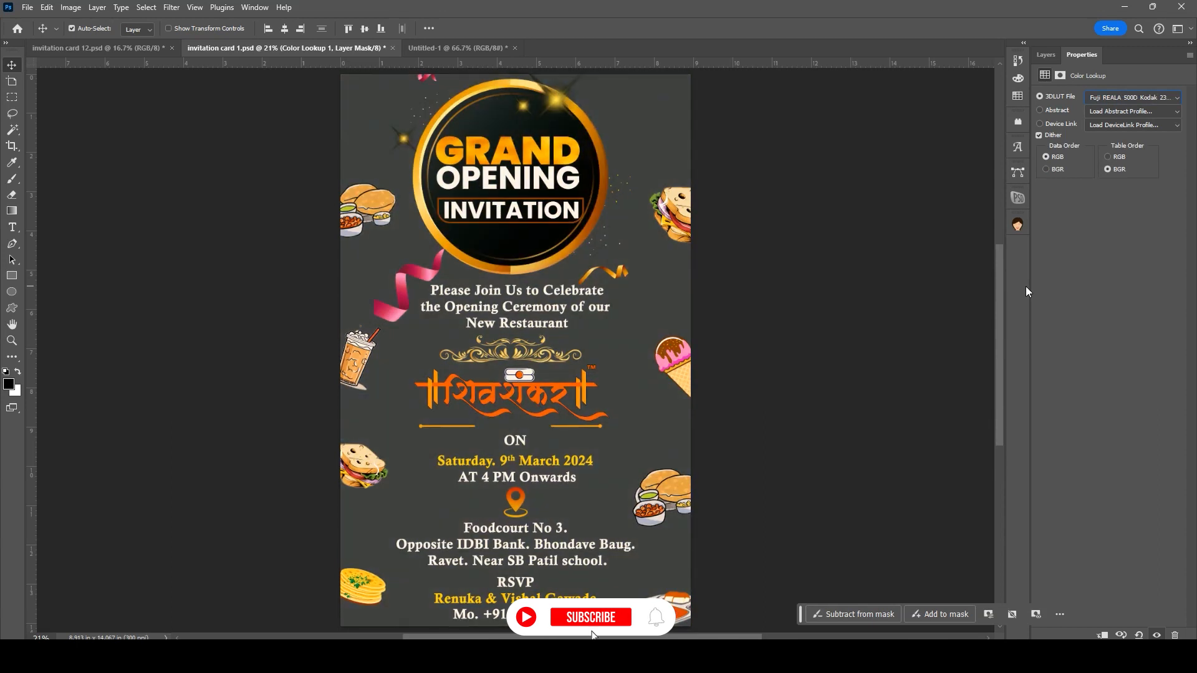
pyautogui.press('Down')
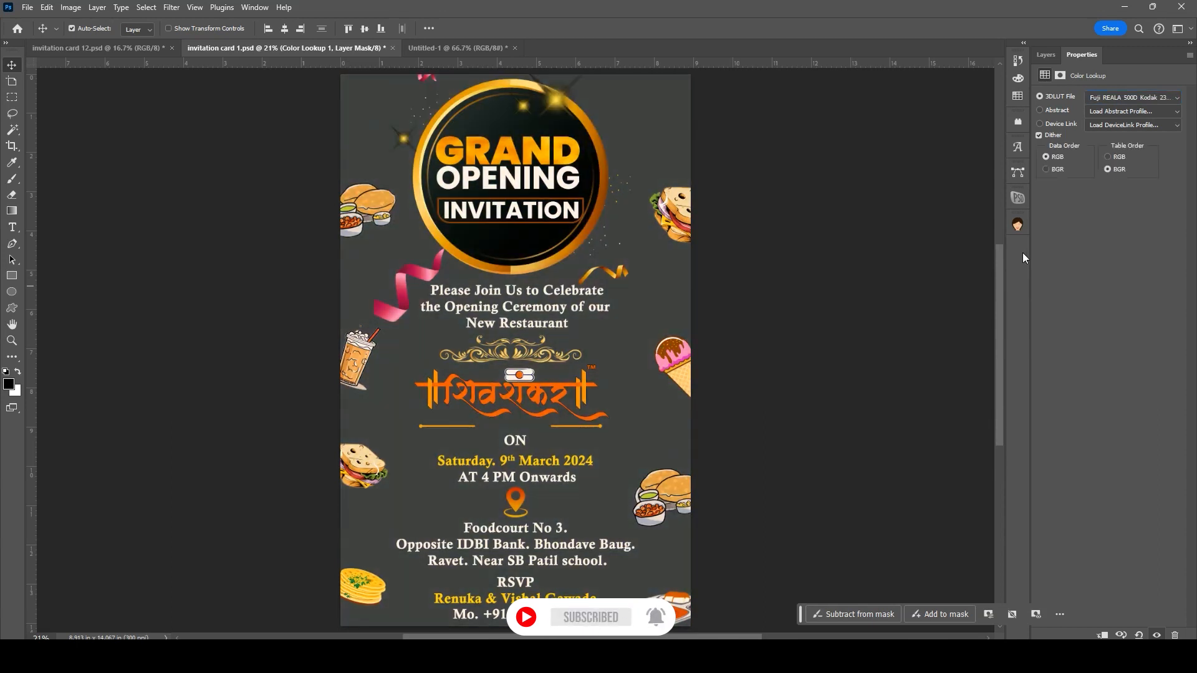
# Step: Add a Vibrance adjustment layer with vibrance raised to +57
pyautogui.click(1046, 54)
pyautogui.click(1126, 635)
pyautogui.click(1117, 506)
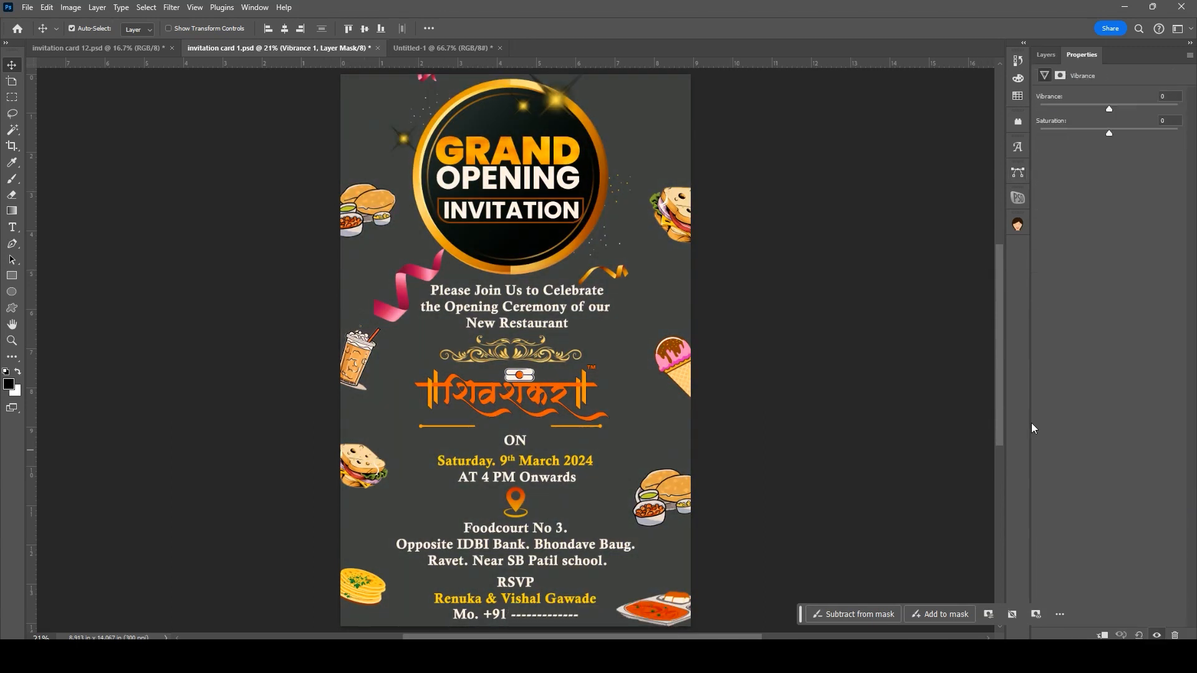
pyautogui.moveTo(1130, 132)
pyautogui.mouseDown()
pyautogui.moveTo(1087, 149)
pyautogui.moveTo(1113, 148)
pyautogui.mouseUp()
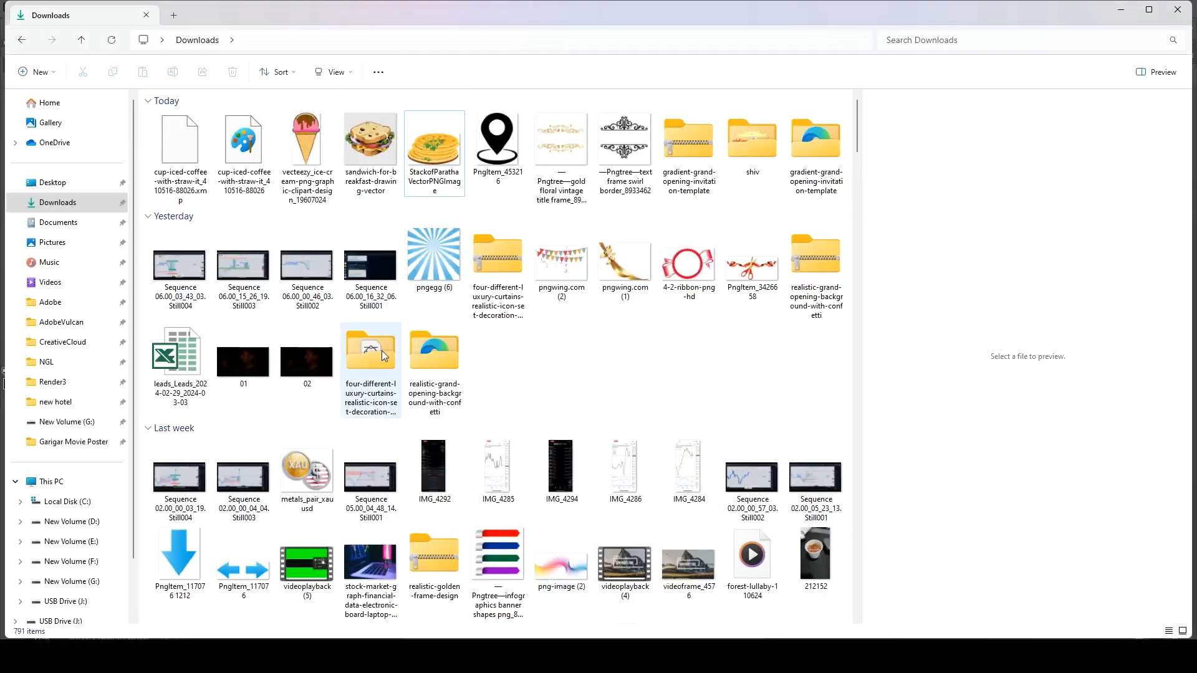
# Step: Place the red ribbon graphic on the card and stack its layer just above the Background
pyautogui.doubleClick(382, 351)
pyautogui.moveTo(183, 143); pyautogui.dragTo(608, 469)
pyautogui.press('Return')
pyautogui.click(1046, 54)
pyautogui.moveTo(1108, 350); pyautogui.dragTo(1110, 528)
pyautogui.scroll(-5, 1112, 463)
pyautogui.moveTo(1115, 447); pyautogui.dragTo(1114, 600)
# Step: Enlarge the ribbon to about 247% and move it up behind the badge
pyautogui.moveTo(608, 350); pyautogui.dragTo(608, 133)
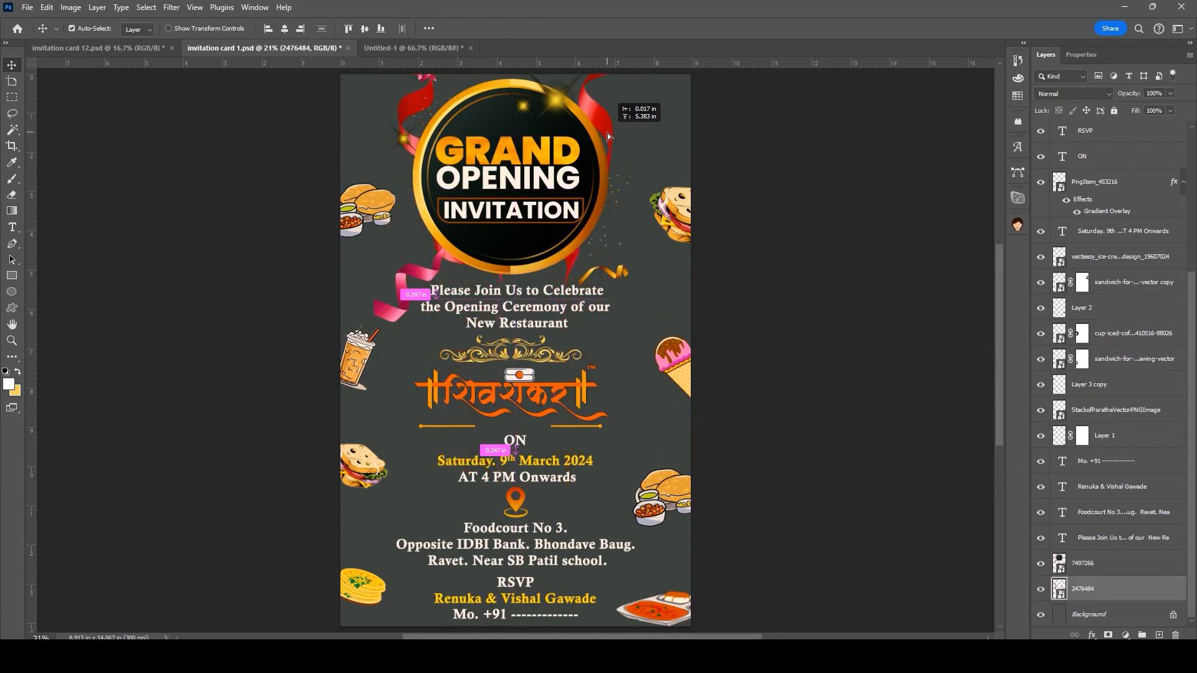
pyautogui.hotkey('ctrl', 't')
pyautogui.moveTo(652, 178); pyautogui.dragTo(903, 142)
pyautogui.moveTo(903, 540); pyautogui.dragTo(960, 596)
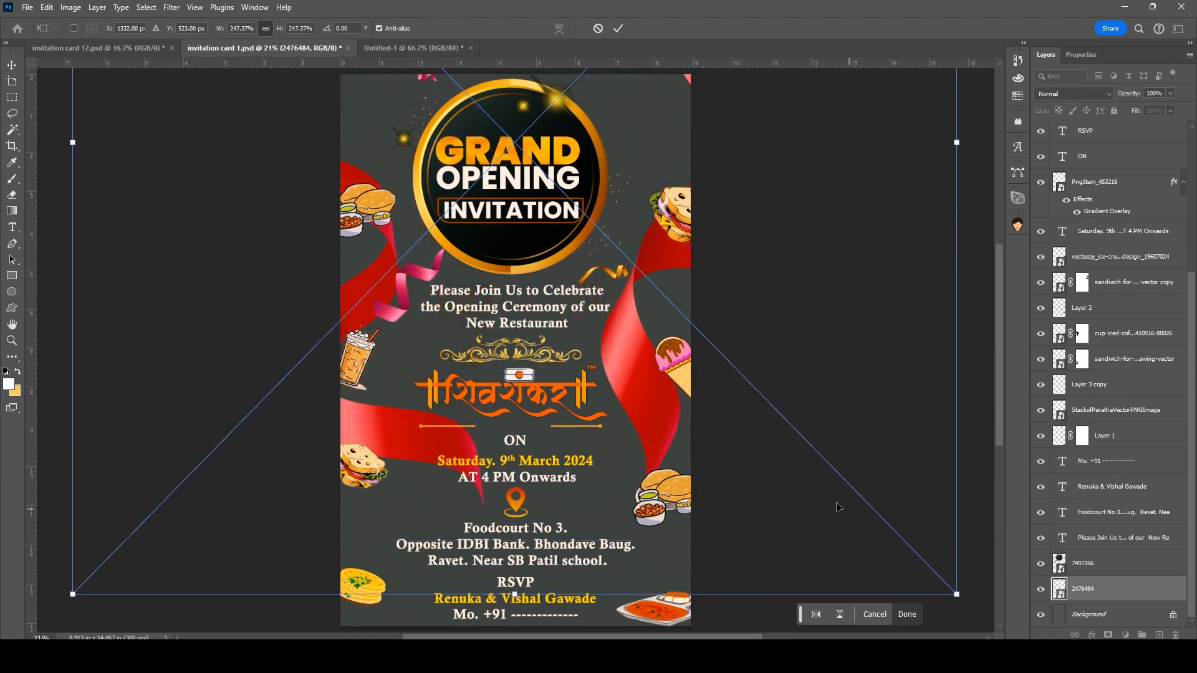
pyautogui.press('Return')
pyautogui.moveTo(632, 333); pyautogui.dragTo(632, 105)
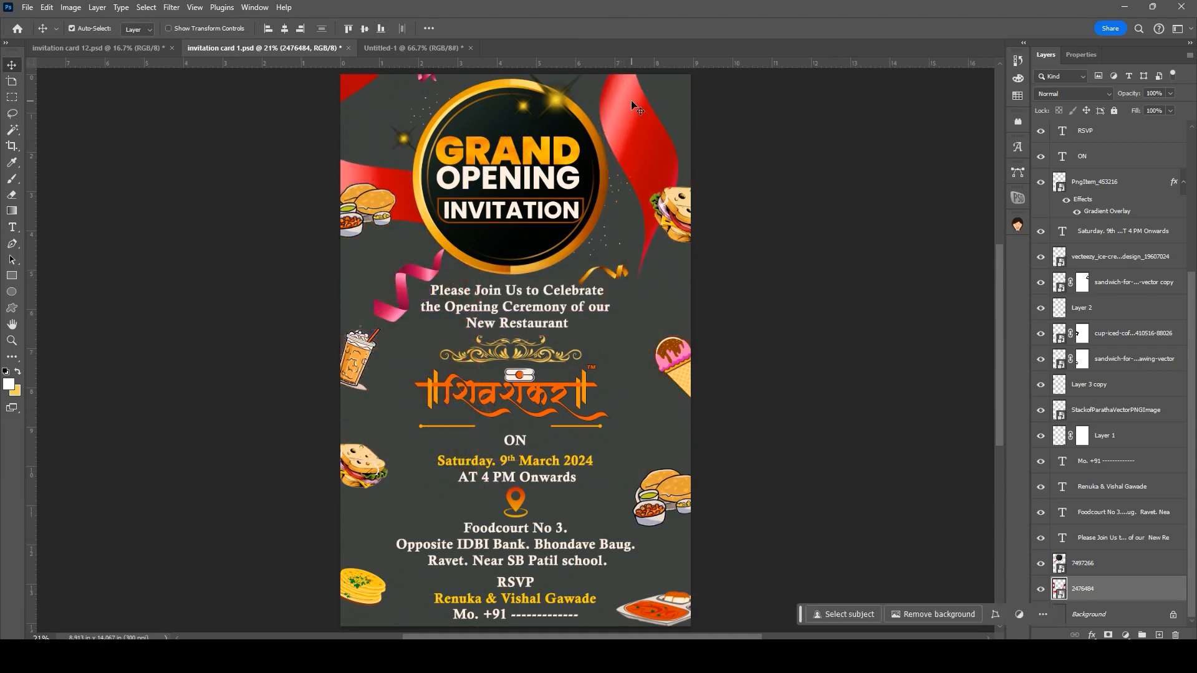
# Step: Apply a Gaussian Blur to the ribbon and fade it to 20% opacity
pyautogui.press('ctrl')
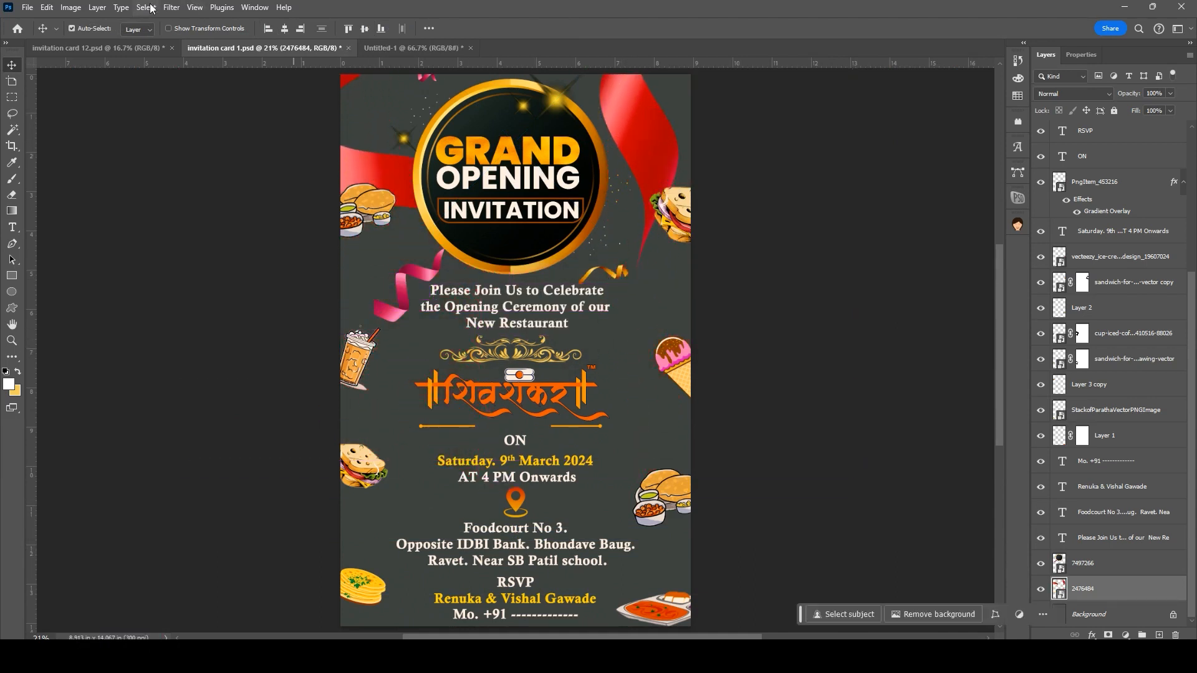
pyautogui.click(172, 8)
pyautogui.moveTo(200, 166)
pyautogui.click(353, 218)
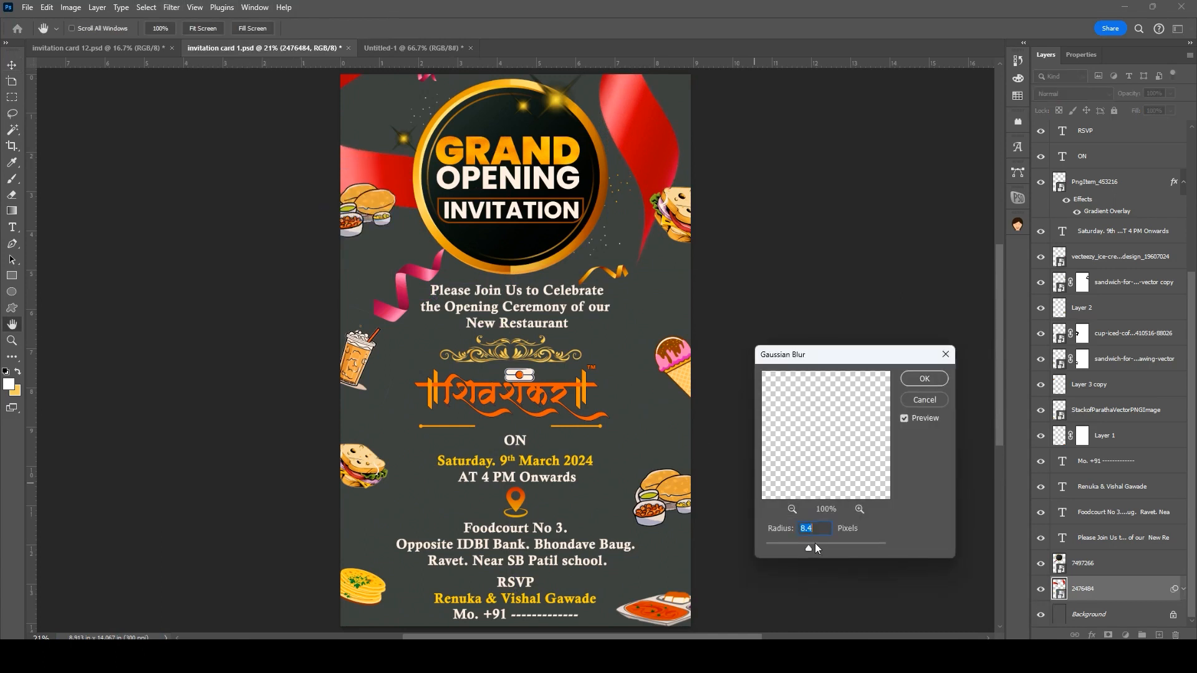
pyautogui.moveTo(835, 550); pyautogui.dragTo(804, 548)
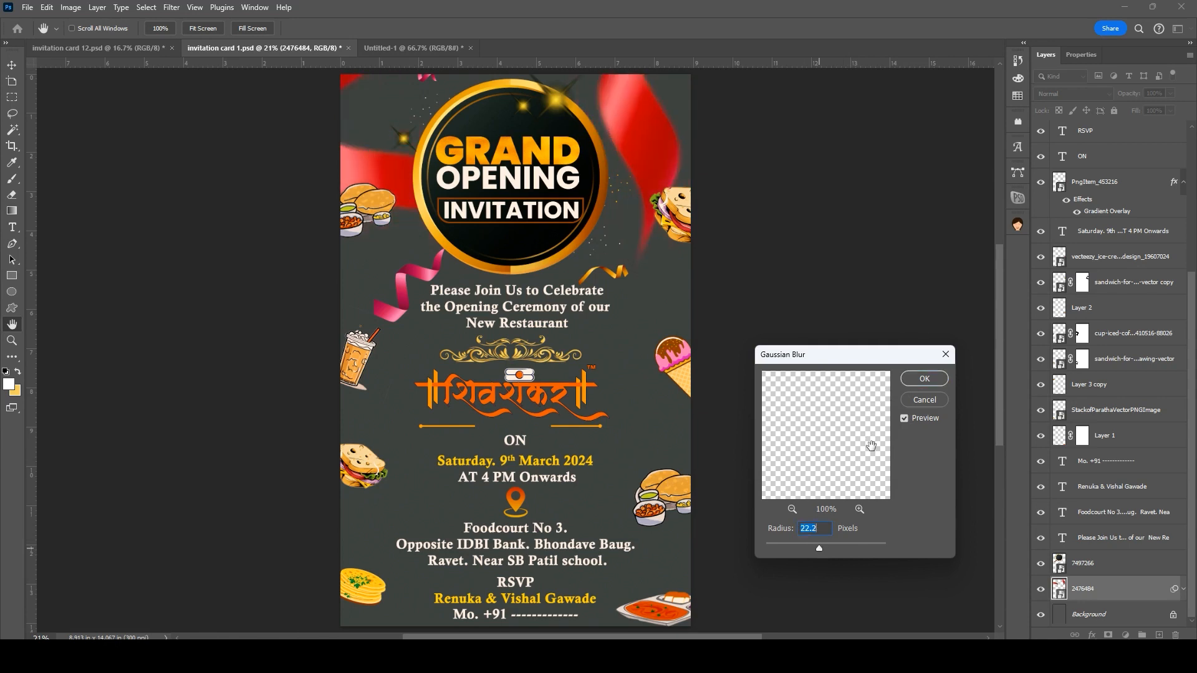
pyautogui.click(925, 379)
pyautogui.moveTo(1133, 95); pyautogui.dragTo(1088, 108)
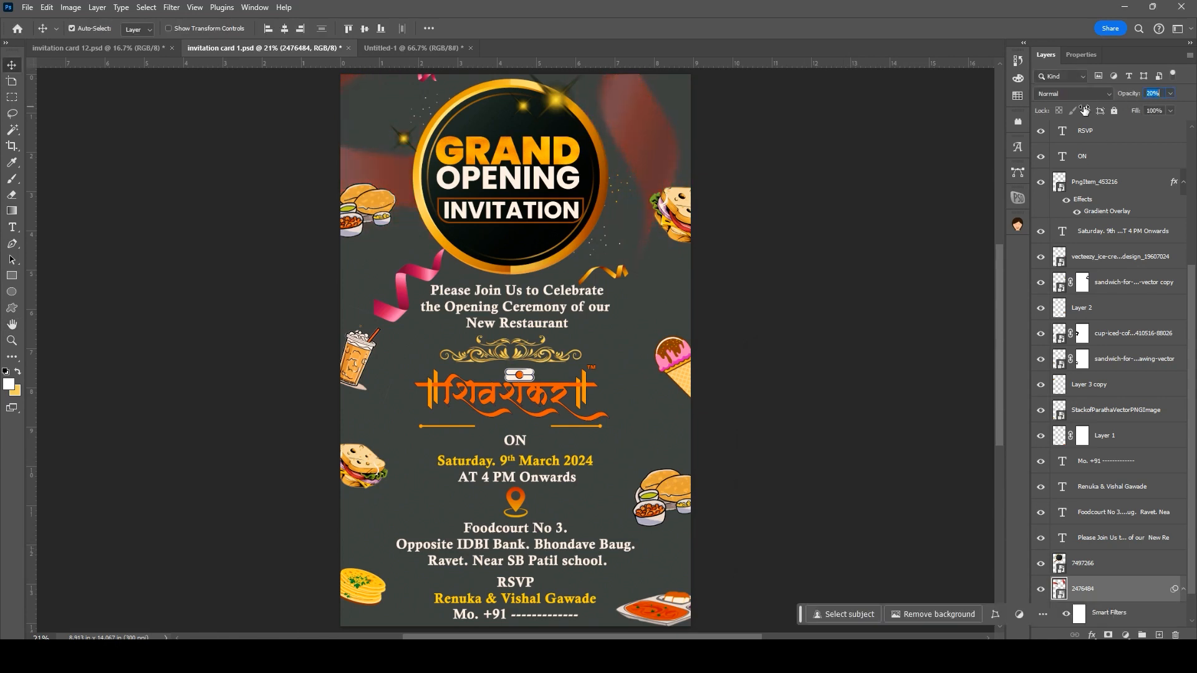
pyautogui.scroll(-1, 527, 444)
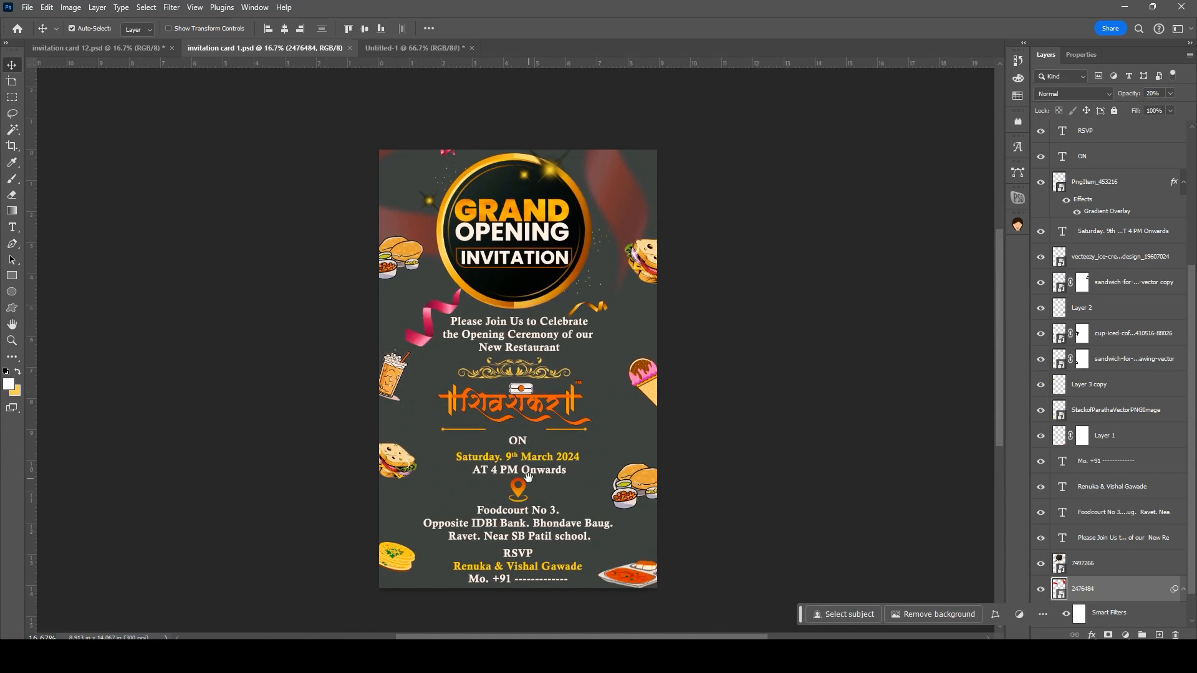
# Step: Nudge the left sandwich, ice cream and upper-right sandwich clipart slightly downward
pyautogui.moveTo(399, 463); pyautogui.dragTo(397, 469)
pyautogui.moveTo(646, 382); pyautogui.dragTo(648, 388)
pyautogui.moveTo(646, 265); pyautogui.dragTo(647, 270)
# Step: Bring the bunting image onto the card, tilted and shrunk near the top
pyautogui.click(852, 656)
pyautogui.moveTo(826, 645); pyautogui.dragTo(759, 481)
pyautogui.moveTo(684, 371); pyautogui.dragTo(651, 506)
pyautogui.moveTo(622, 461); pyautogui.dragTo(729, 230)
pyautogui.moveTo(743, 286); pyautogui.dragTo(429, 170)
pyautogui.press('Return')
# Step: Flip the bunting horizontally so it hangs across the top-left corner
pyautogui.hotkey('ctrl', 't')
pyautogui.rightClick(631, 177)
pyautogui.click(665, 403)
pyautogui.press('Return')
# Step: Soften the bunting with a Gaussian Blur of about 20.8 px
pyautogui.click(1094, 634)
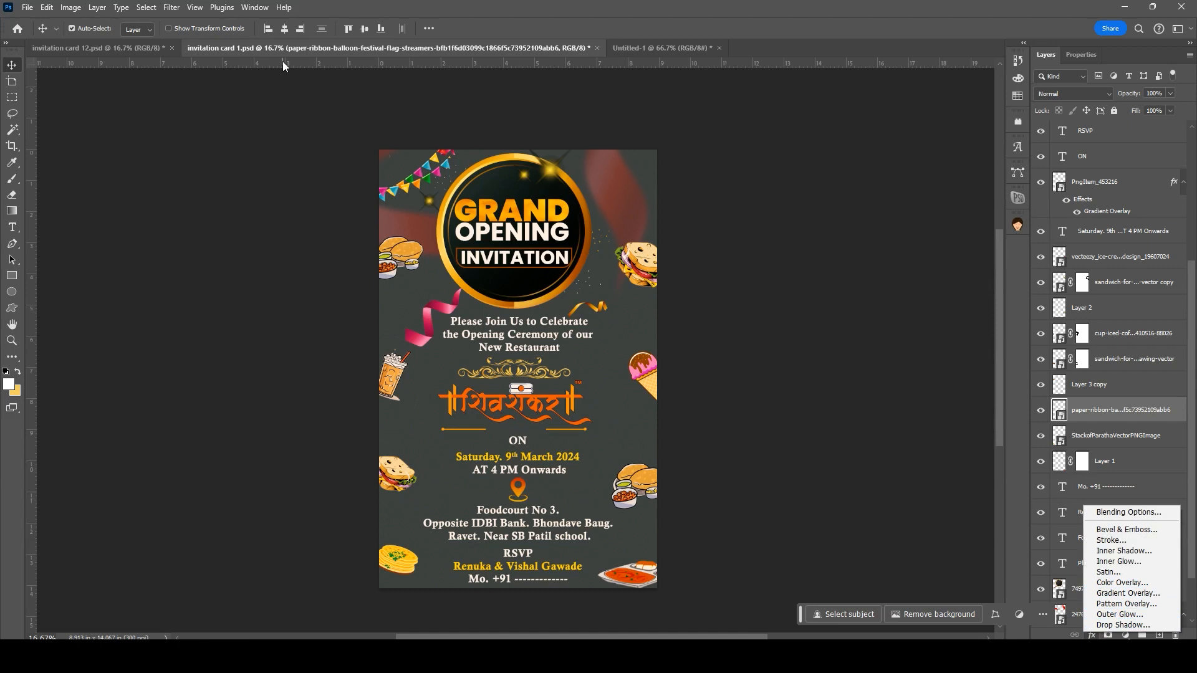
pyautogui.click(171, 7)
pyautogui.moveTo(187, 164)
pyautogui.click(350, 216)
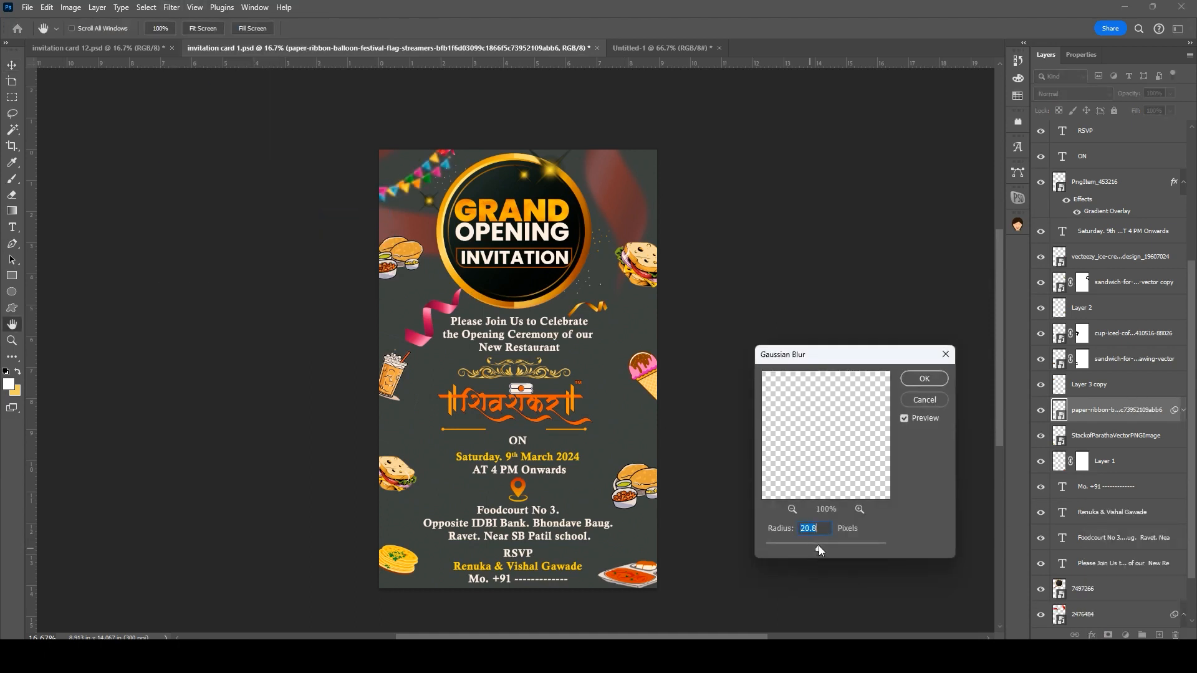
pyautogui.click(925, 378)
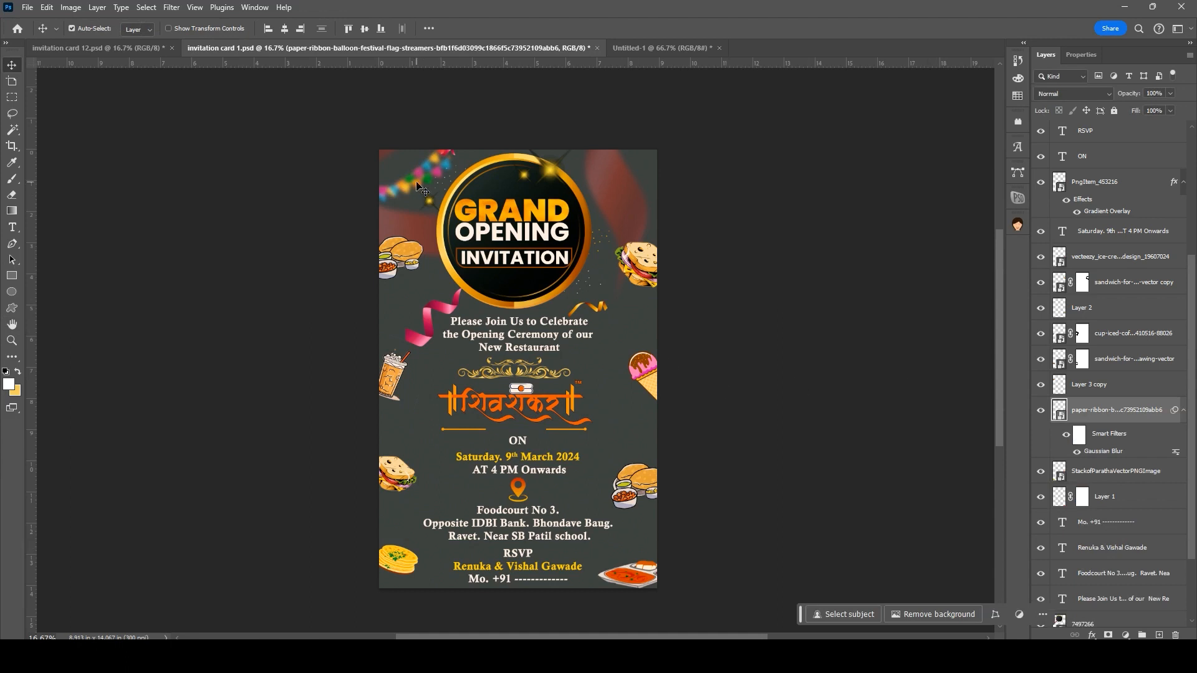
pyautogui.scroll(1, 510, 333)
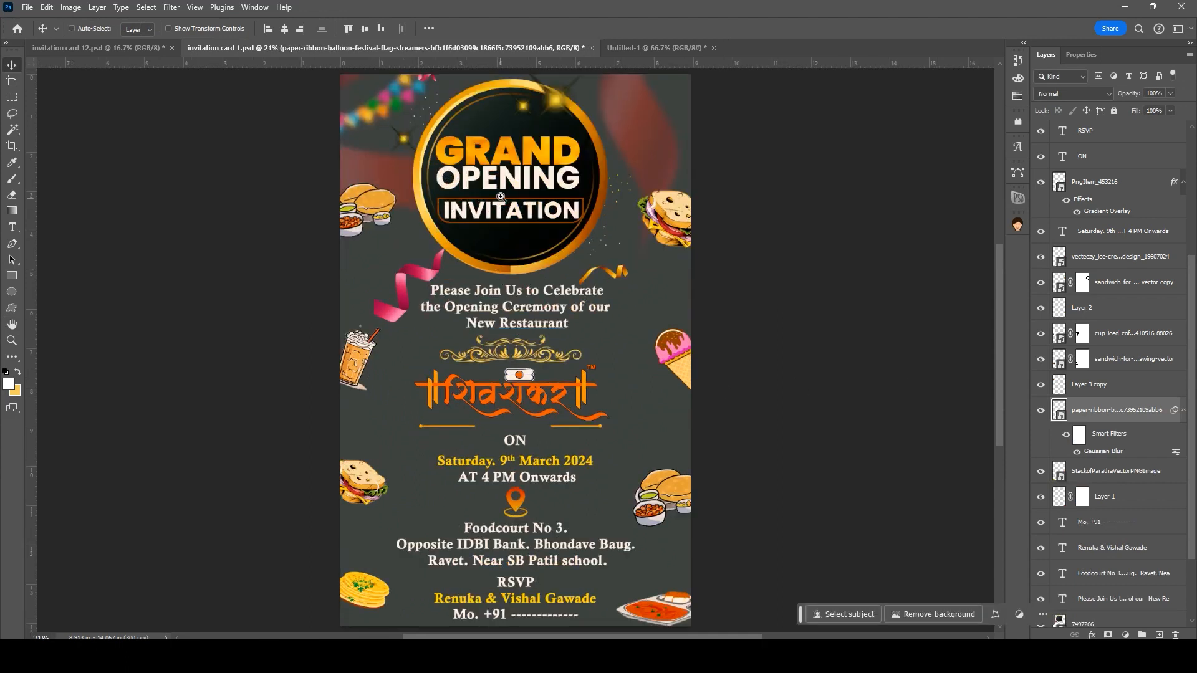
# Step: Save the card as the PSD 'invitation card 1' and pan over it to review the design
pyautogui.hotkey('ctrl', 'shift', 's')
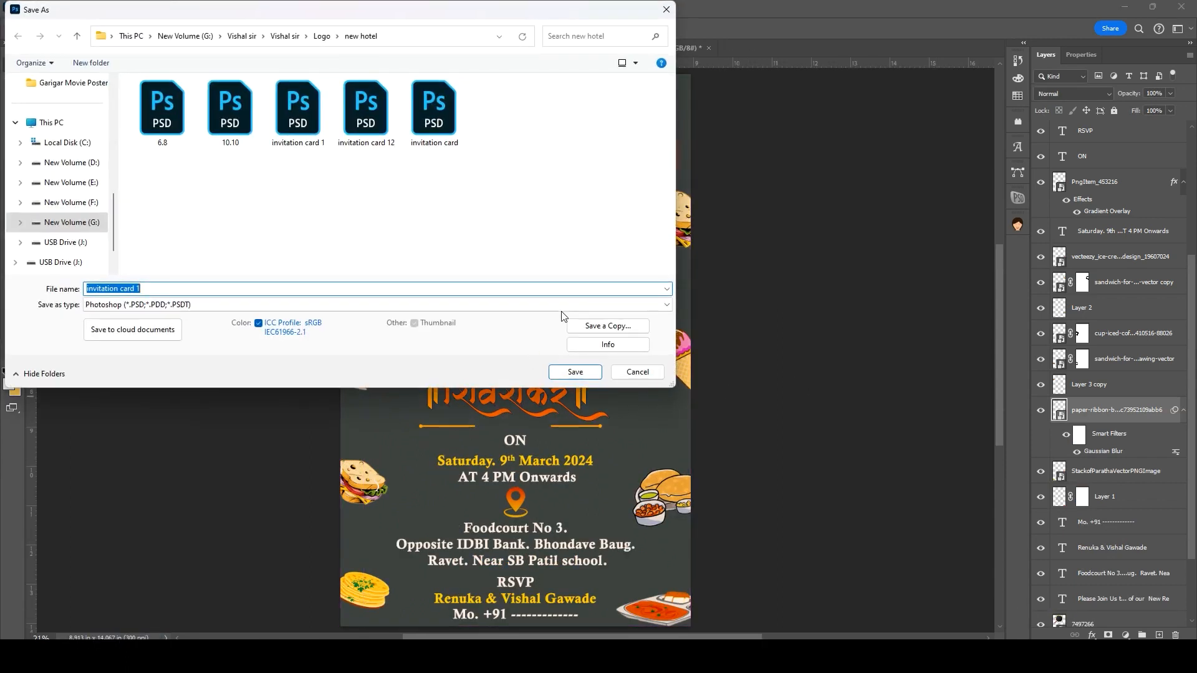
pyautogui.press('Return')
pyautogui.scroll(4, 563, 460)
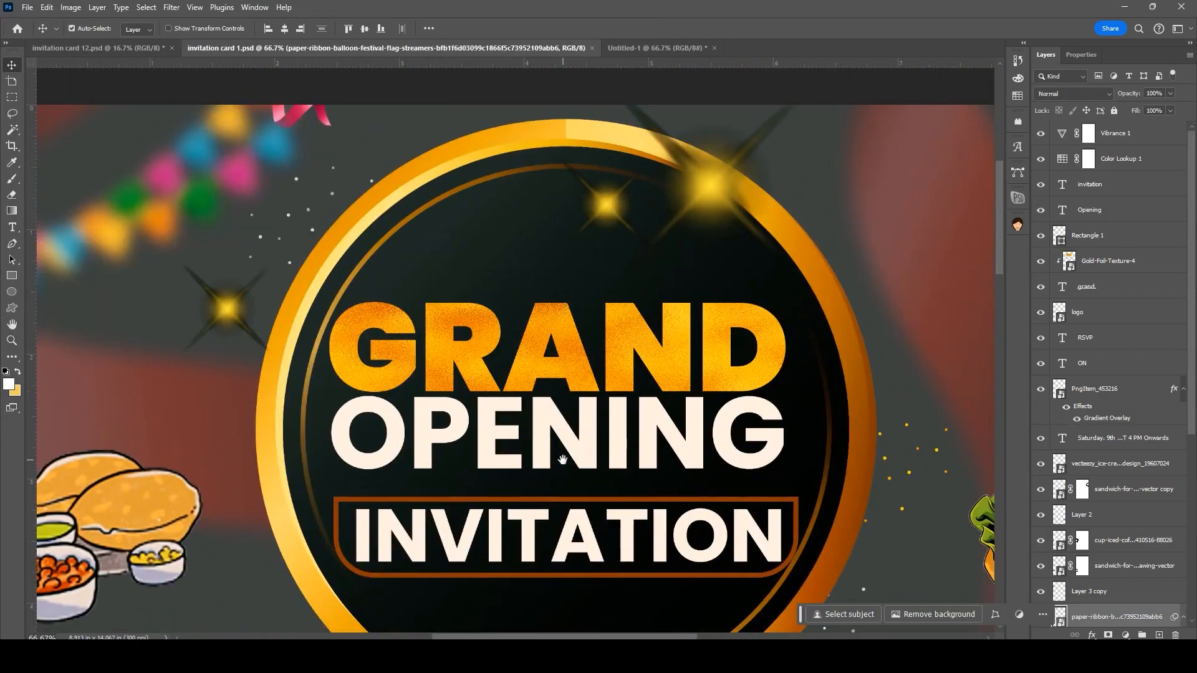
pyautogui.moveTo(563, 461); pyautogui.dragTo(570, 249)
pyautogui.scroll(-1, 578, 455)
pyautogui.moveTo(577, 487); pyautogui.dragTo(540, 139)
pyautogui.moveTo(555, 498); pyautogui.dragTo(544, 421)
pyautogui.scroll(-2, 556, 405)
pyautogui.hotkey('ctrl', '0')
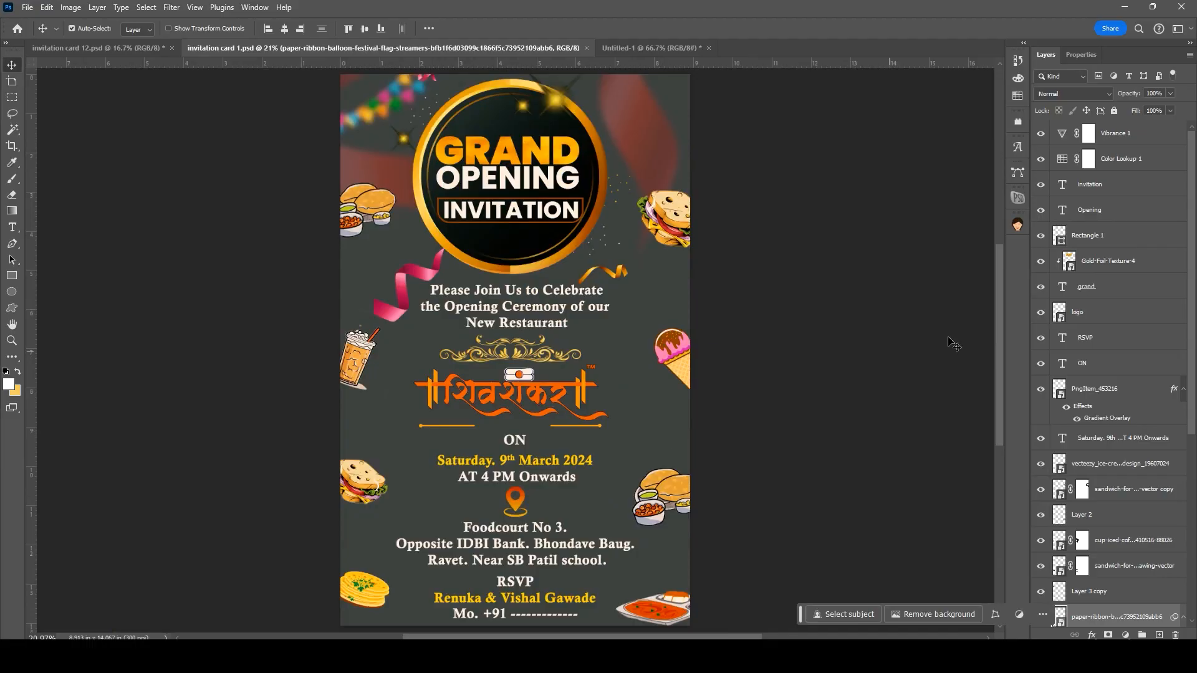